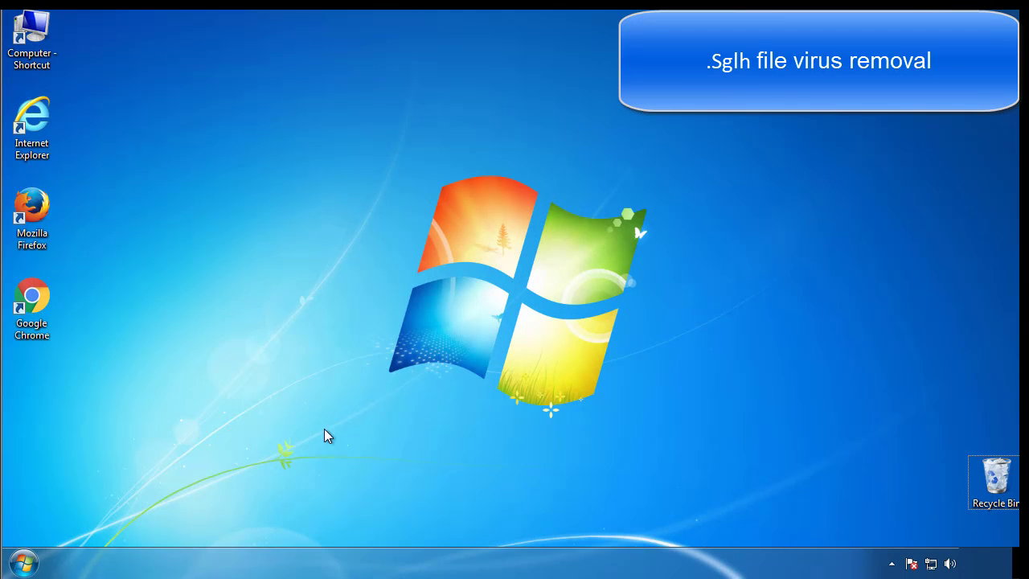
- Enable Safe boot with the Minimal option on msconfig's Boot tab and apply it
{"action": "left_click", "coordinate": [24, 563]}
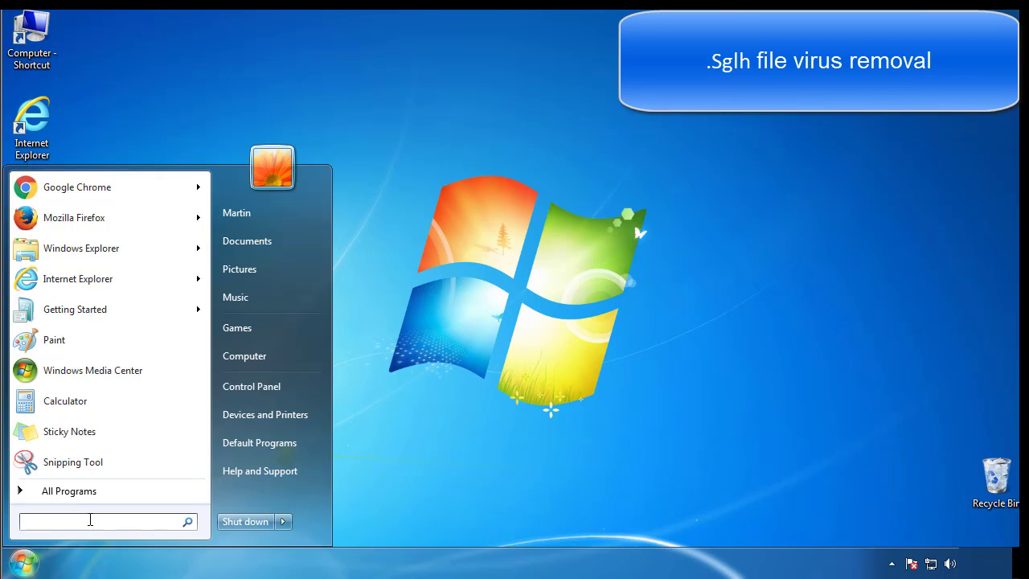
{"action": "type", "text": "msconfig"}
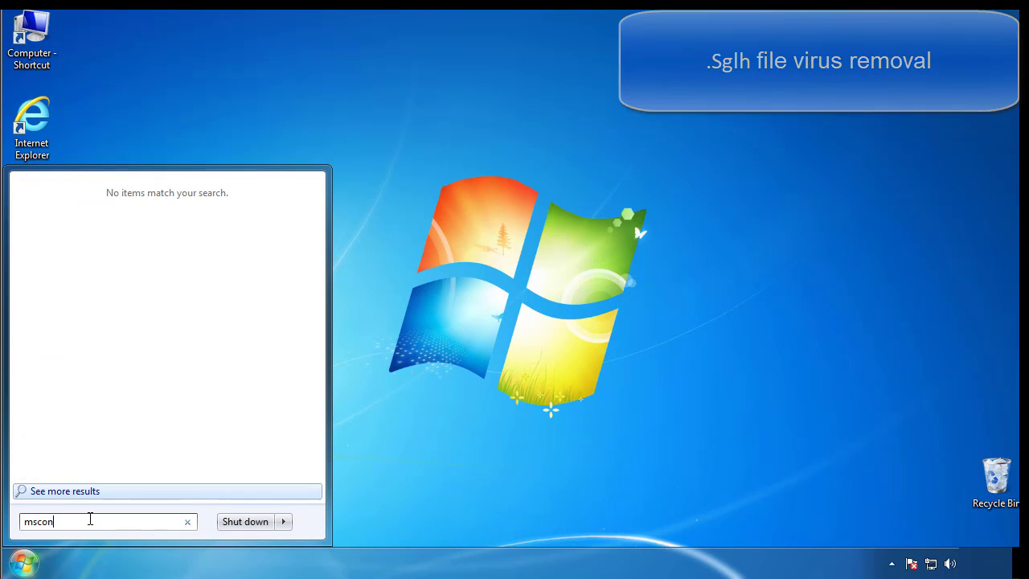
{"action": "key", "text": "Return"}
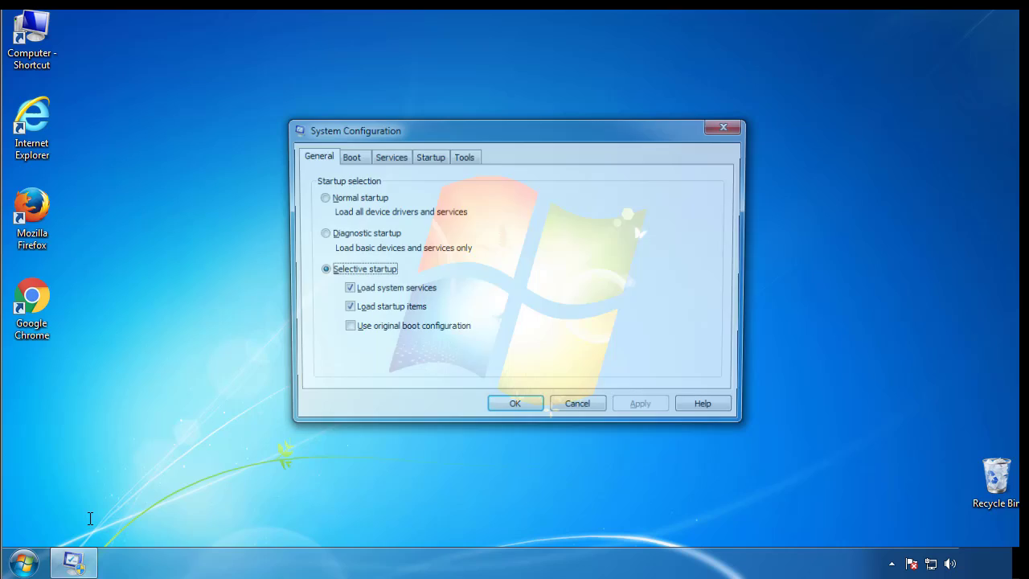
{"action": "left_click", "coordinate": [347, 156]}
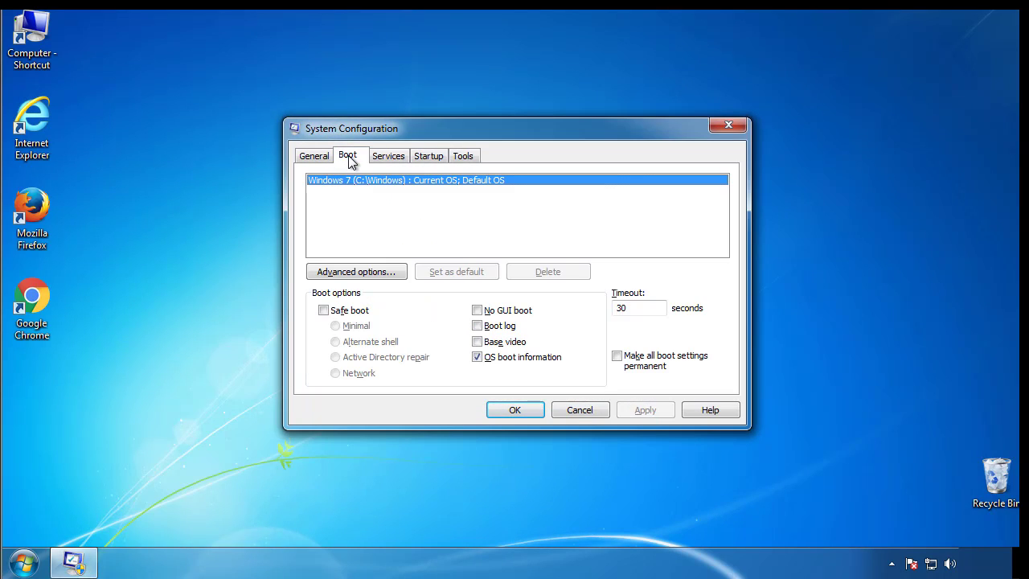
{"action": "left_click", "coordinate": [323, 310]}
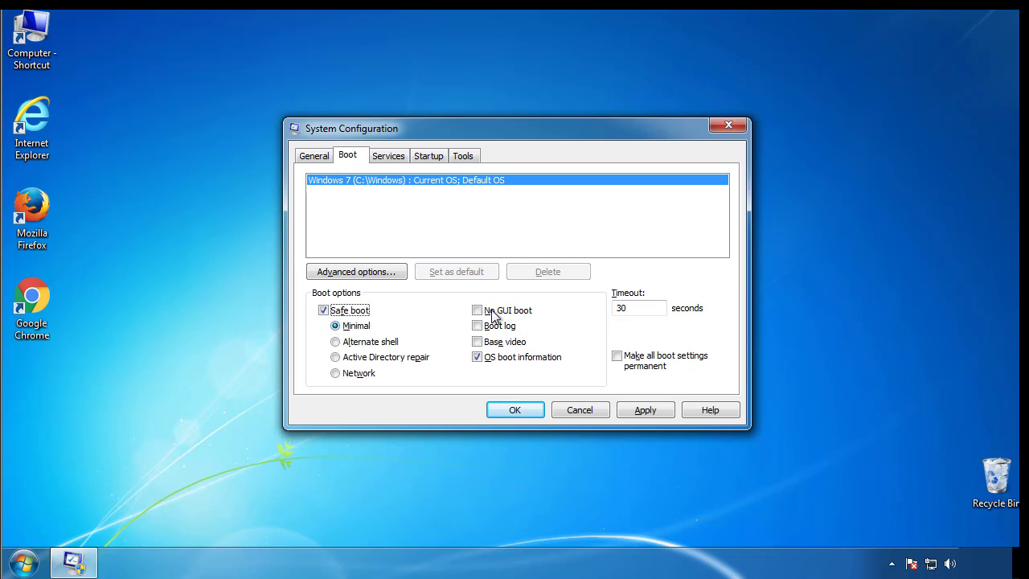
{"action": "left_click", "coordinate": [522, 410]}
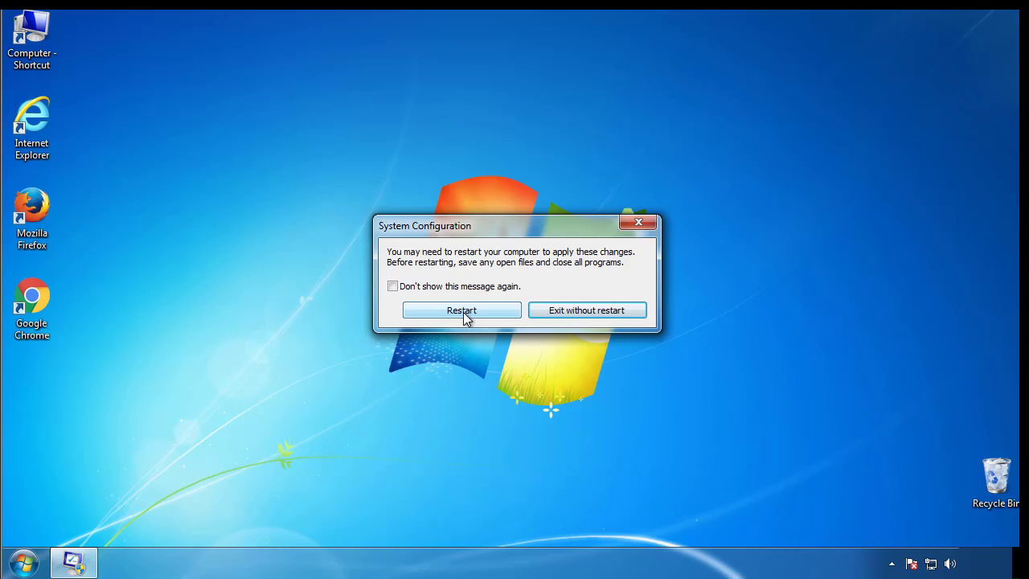
- Restart into Safe Mode, then set Folder Options to show hidden files, folders and drives
{"action": "left_click", "coordinate": [463, 312]}
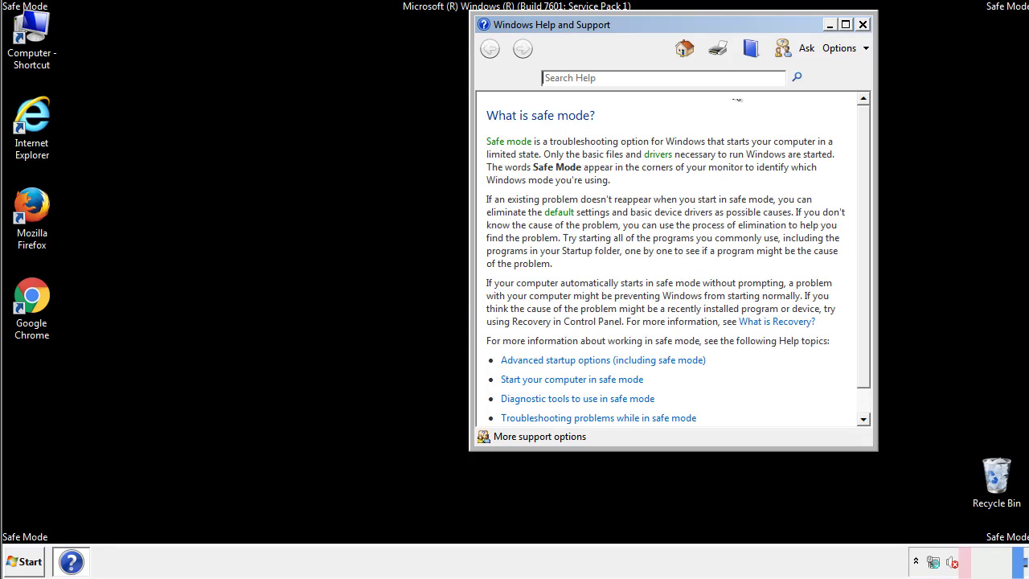
{"action": "left_click", "coordinate": [863, 25]}
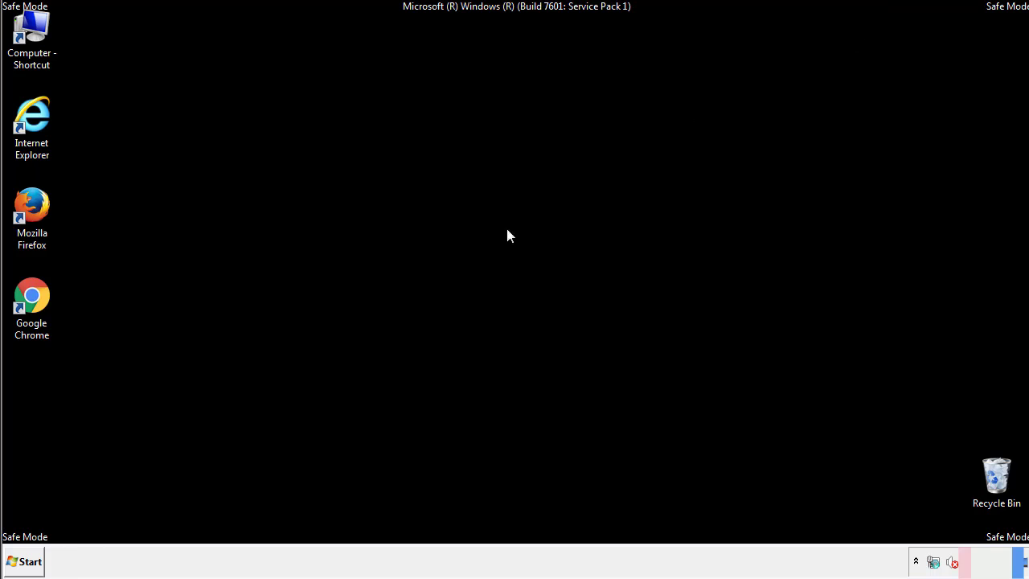
{"action": "left_click", "coordinate": [32, 561]}
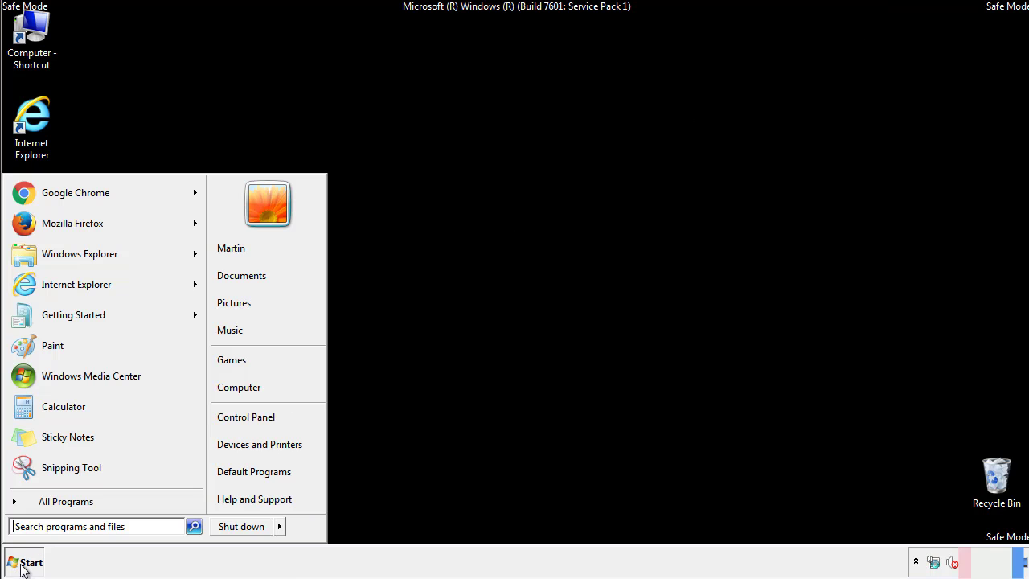
{"action": "left_click", "coordinate": [258, 415]}
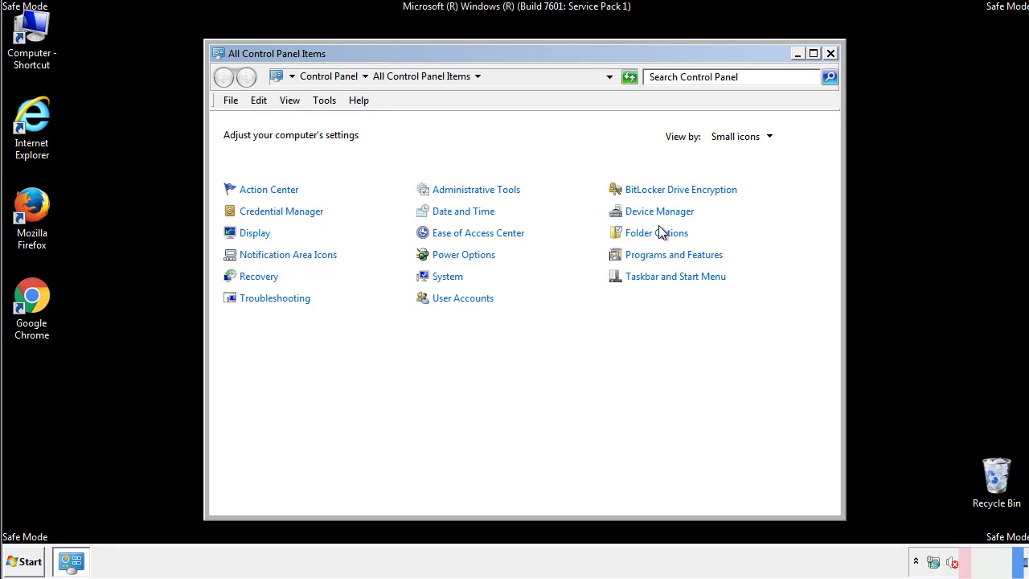
{"action": "left_click", "coordinate": [660, 235]}
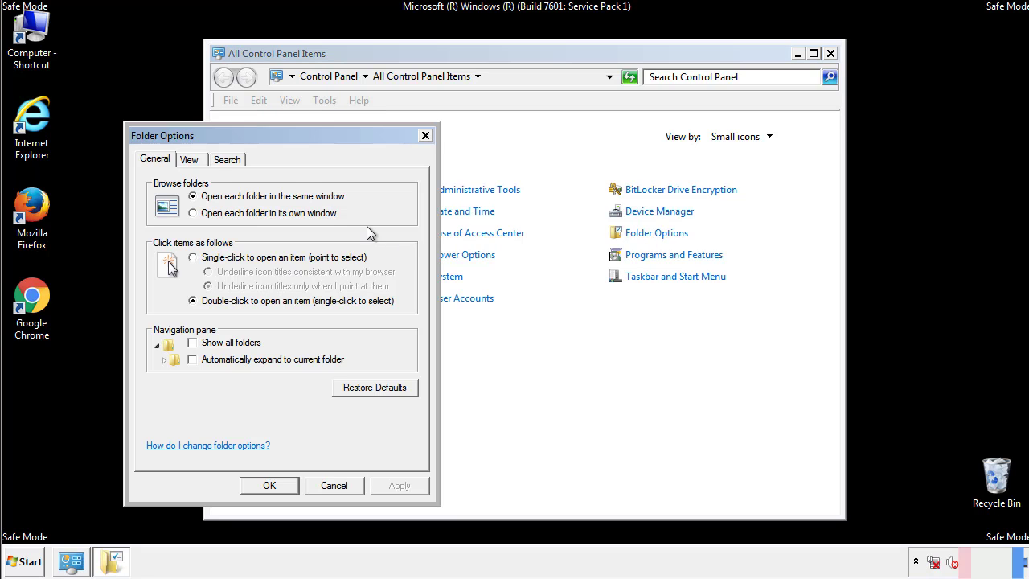
{"action": "left_click", "coordinate": [189, 161]}
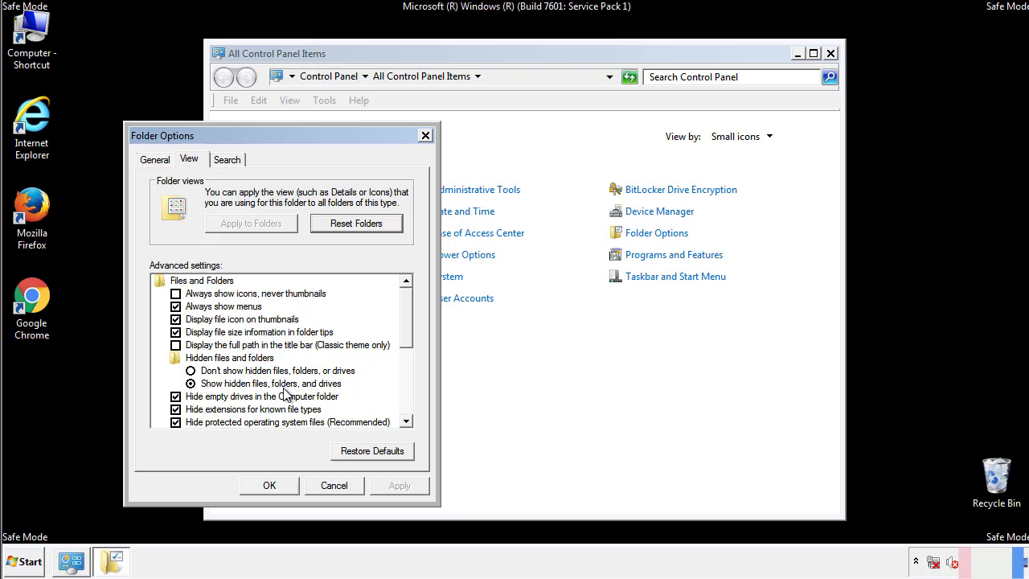
{"action": "left_click", "coordinate": [277, 483]}
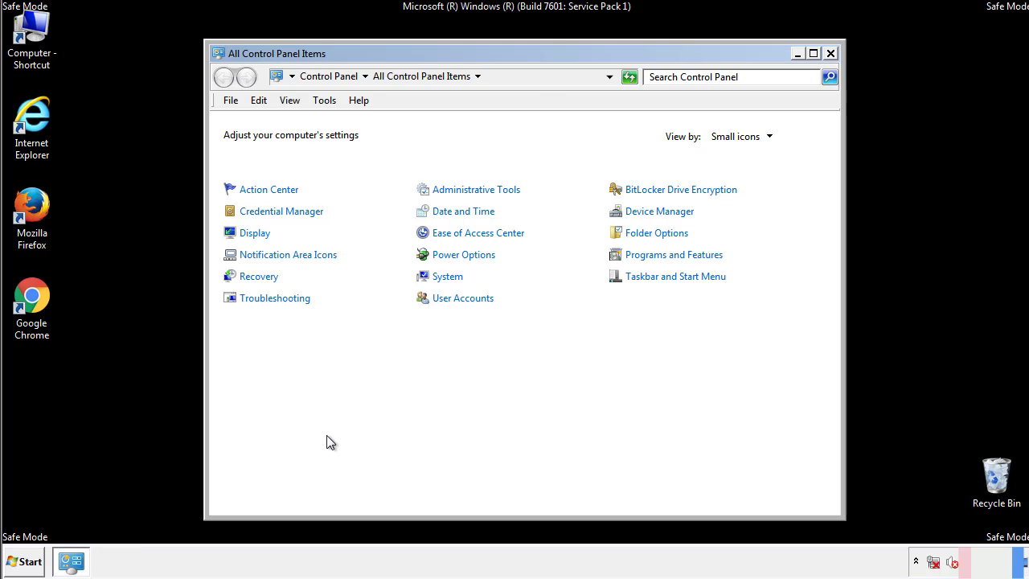
- Close Control Panel and browse from Computer into C:\Windows
{"action": "left_click", "coordinate": [831, 53]}
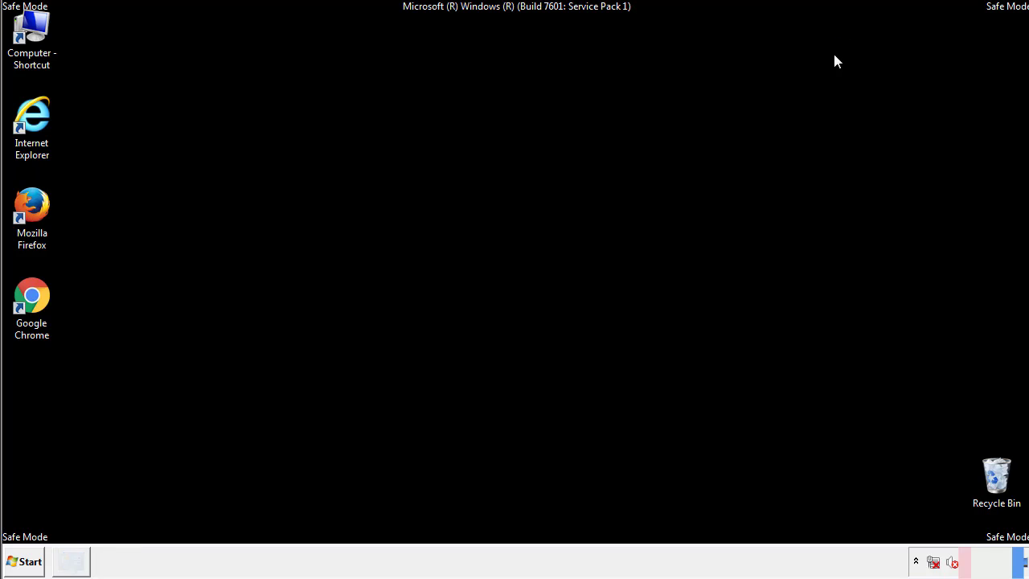
{"action": "double_click", "coordinate": [41, 29]}
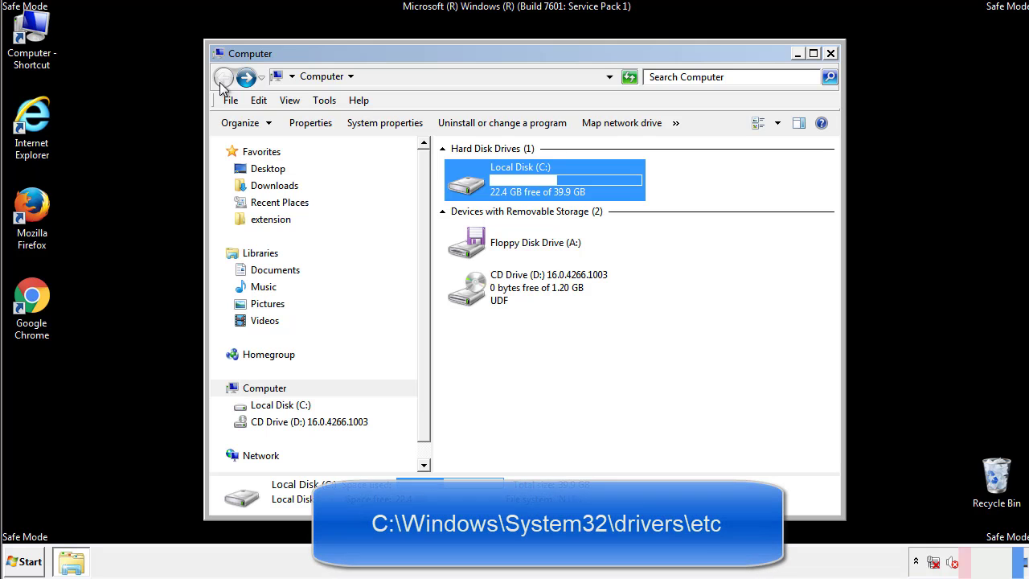
{"action": "double_click", "coordinate": [473, 185]}
{"action": "left_click", "coordinate": [469, 295]}
{"action": "double_click", "coordinate": [468, 295]}
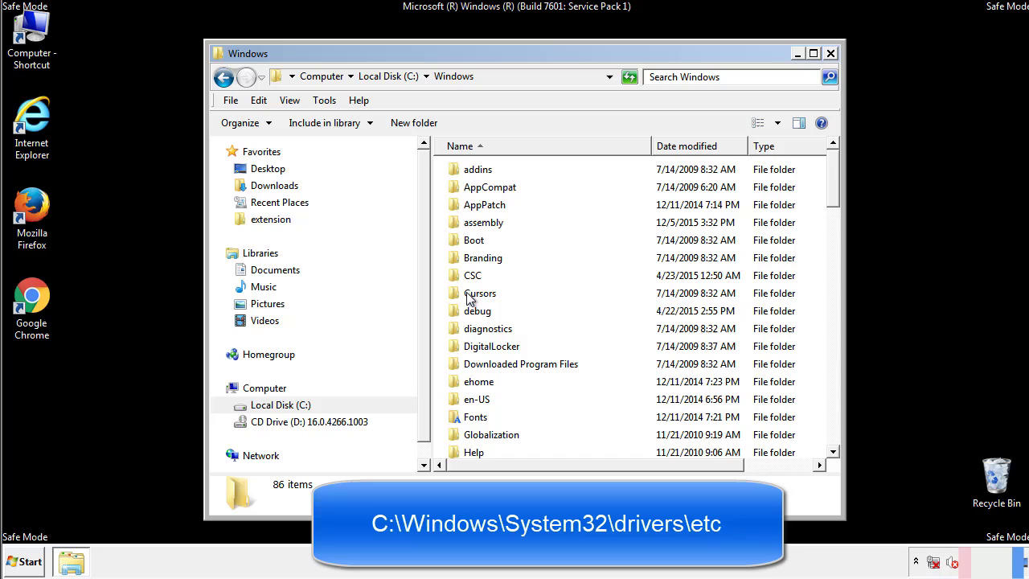
- Go through System32\drivers\etc and open the hosts file, bringing up Open with
{"action": "scroll", "coordinate": [473, 361], "scroll_direction": "down", "scroll_amount": 2}
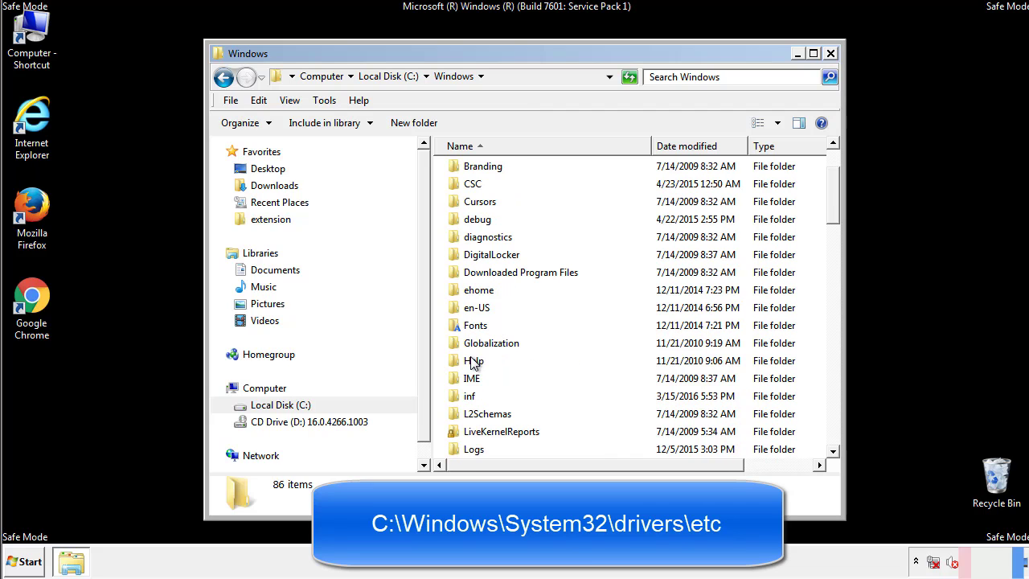
{"action": "scroll", "coordinate": [473, 362], "scroll_direction": "down", "scroll_amount": 2}
{"action": "scroll", "coordinate": [474, 363], "scroll_direction": "down", "scroll_amount": 2}
{"action": "scroll", "coordinate": [474, 364], "scroll_direction": "down", "scroll_amount": 3}
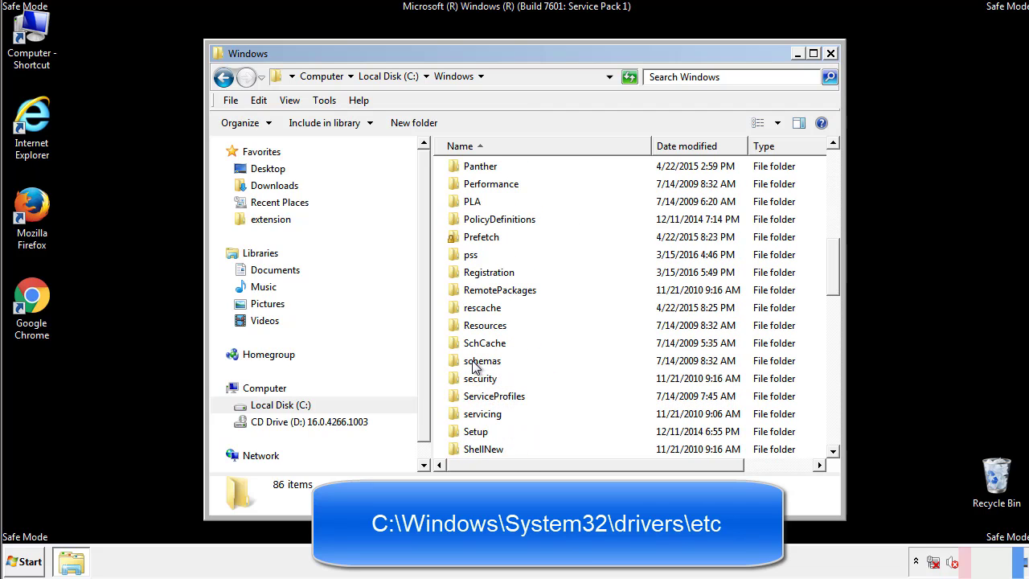
{"action": "scroll", "coordinate": [473, 386], "scroll_direction": "down", "scroll_amount": 2}
{"action": "double_click", "coordinate": [486, 415]}
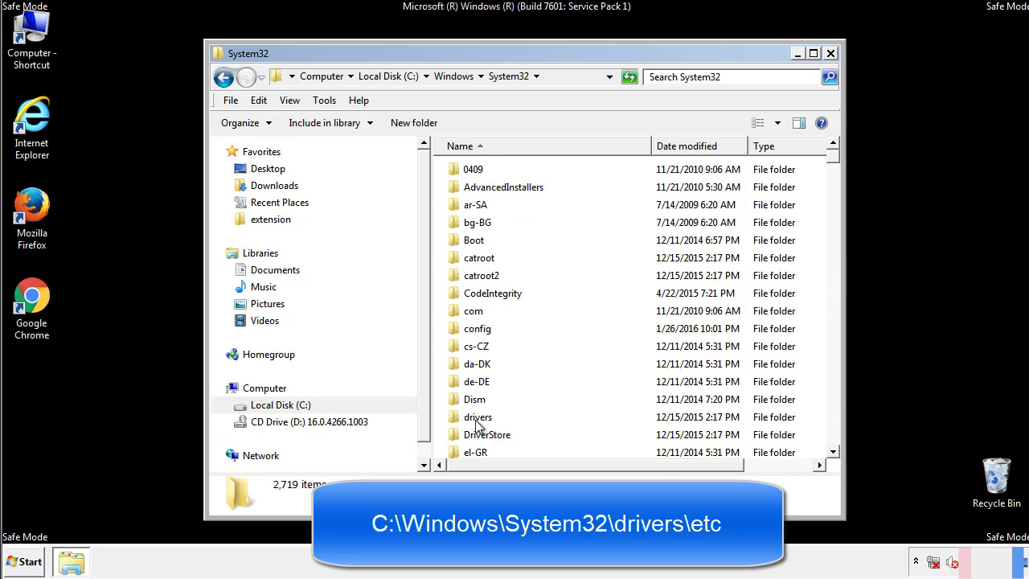
{"action": "double_click", "coordinate": [477, 420]}
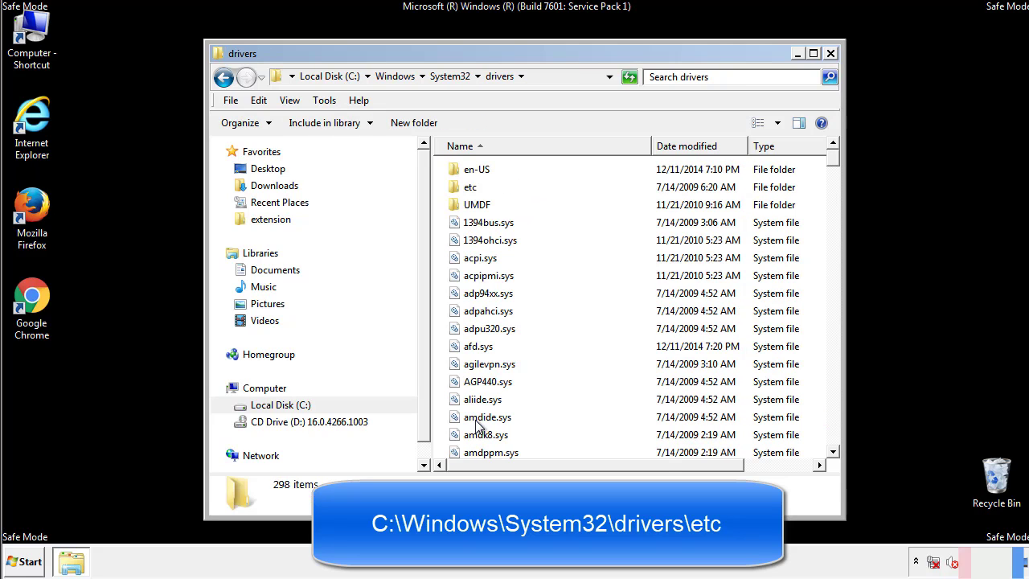
{"action": "double_click", "coordinate": [460, 190]}
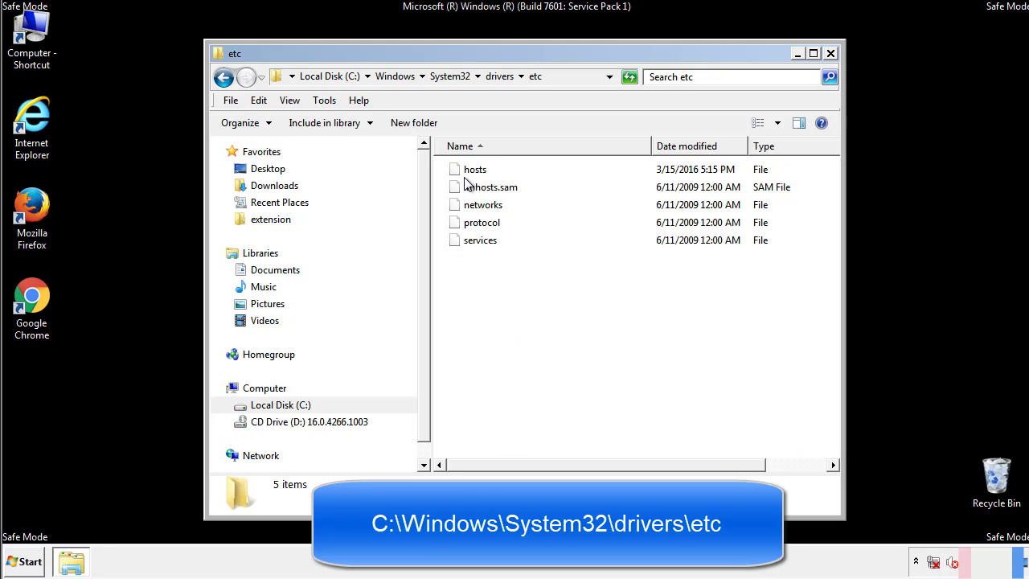
{"action": "double_click", "coordinate": [467, 171]}
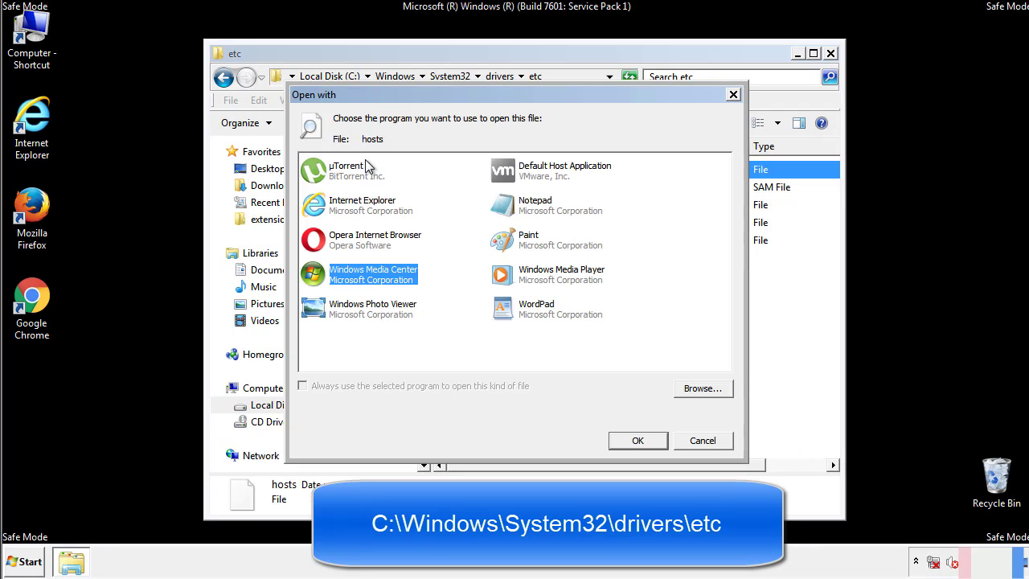
- Open the hosts file in Notepad
{"action": "left_click", "coordinate": [521, 210]}
{"action": "left_click", "coordinate": [637, 440]}
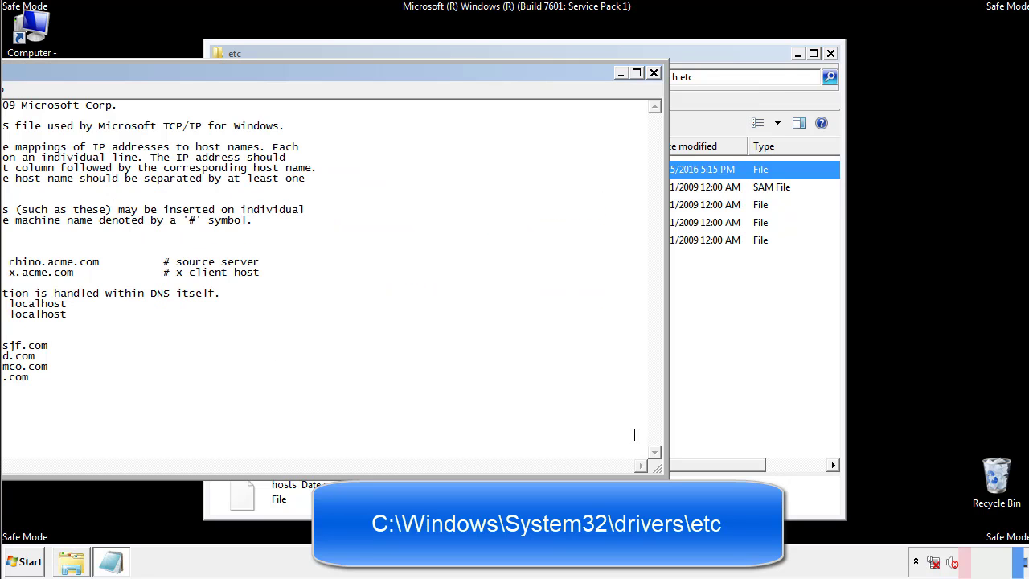
{"action": "left_click_drag", "start_coordinate": [421, 73], "coordinate": [655, 87]}
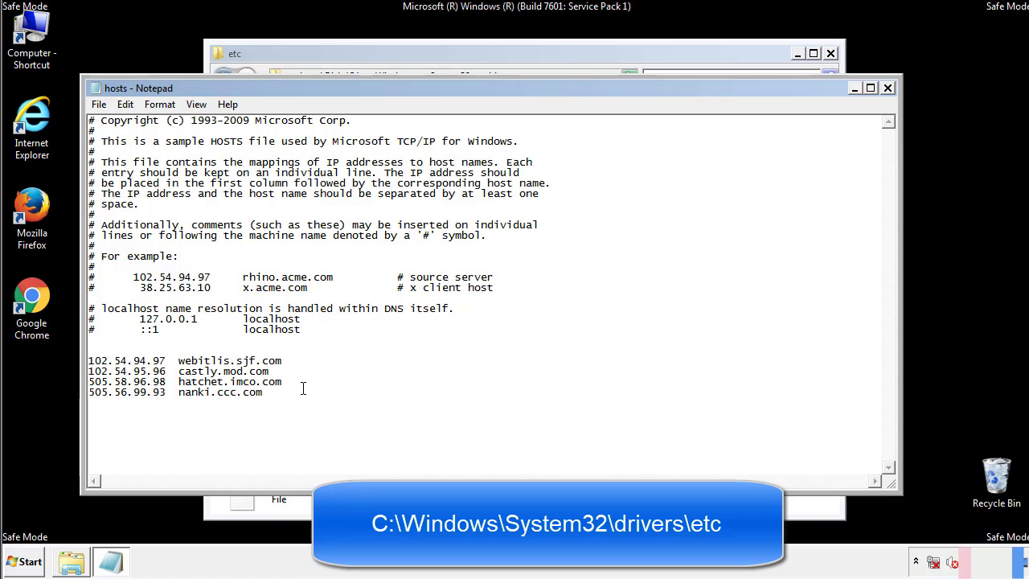
- Delete the four added host entries, save hosts, and close the etc folder
{"action": "left_click_drag", "start_coordinate": [287, 394], "coordinate": [89, 360]}
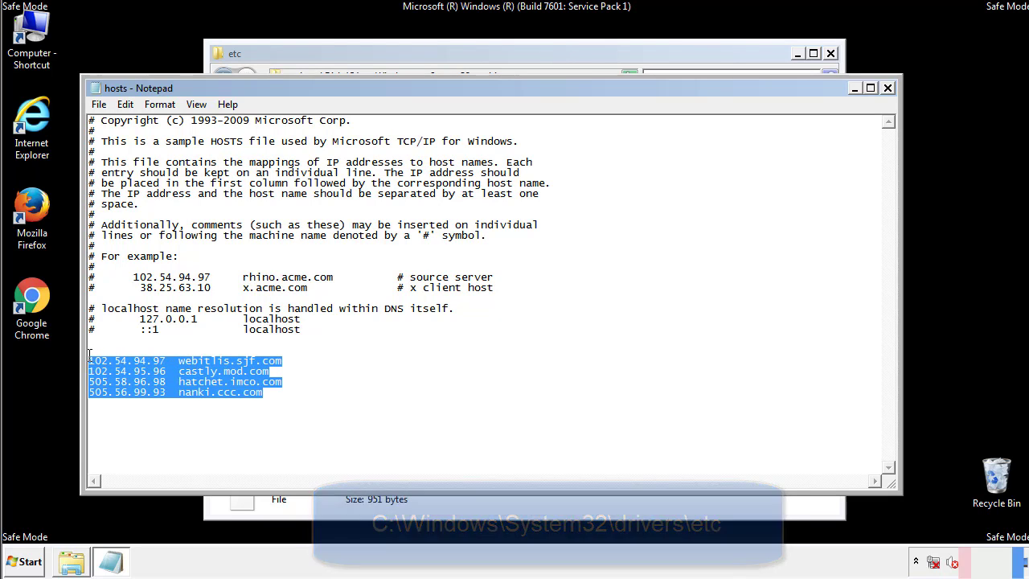
{"action": "key", "text": "Delete"}
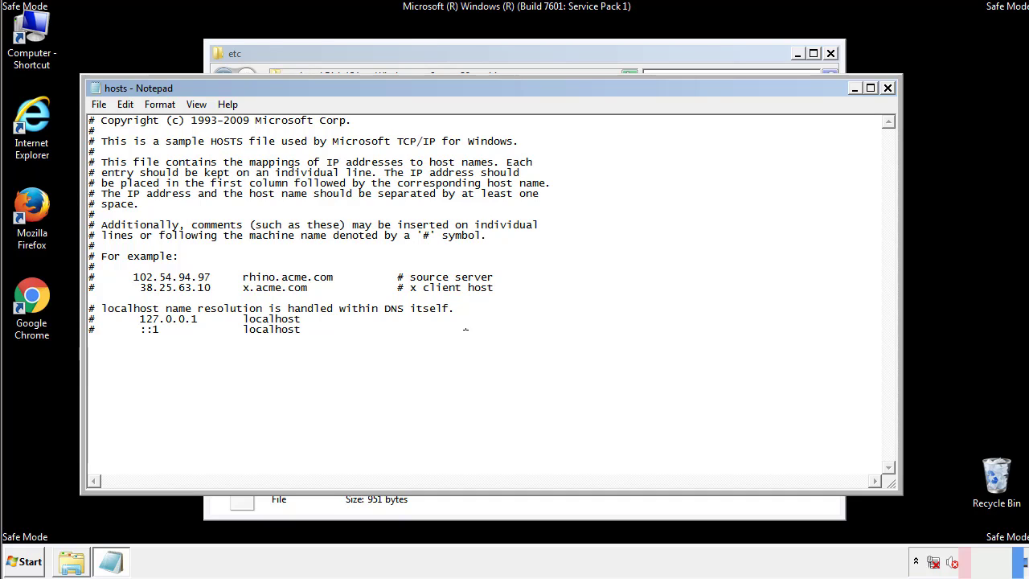
{"action": "left_click", "coordinate": [888, 88]}
{"action": "left_click", "coordinate": [455, 292]}
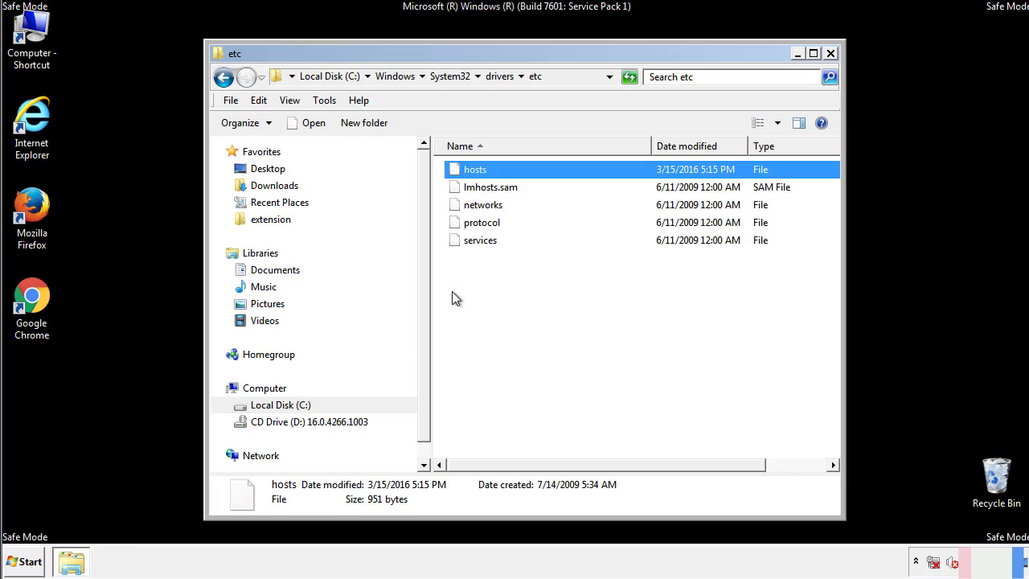
{"action": "left_click", "coordinate": [452, 293]}
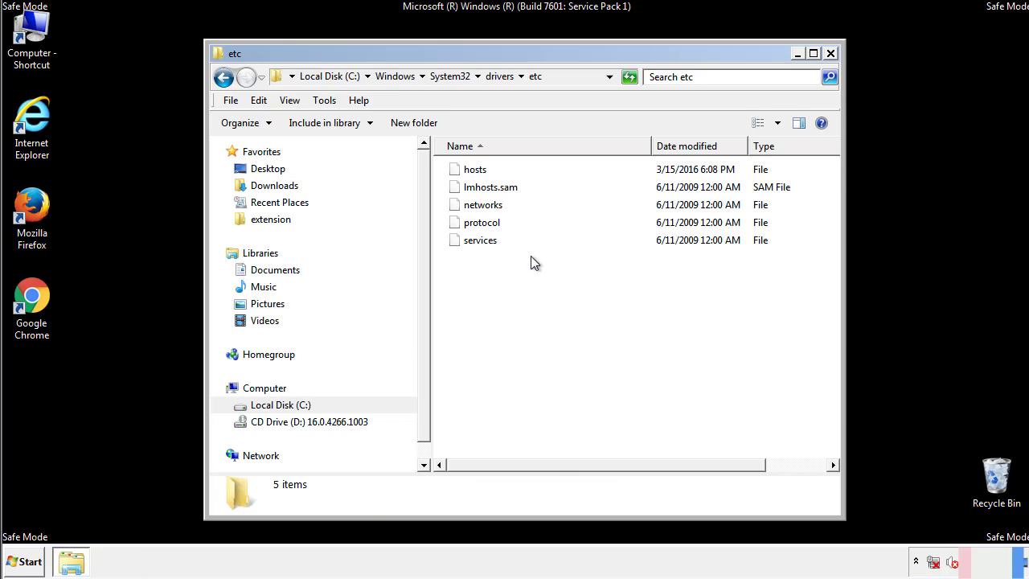
{"action": "left_click", "coordinate": [831, 54]}
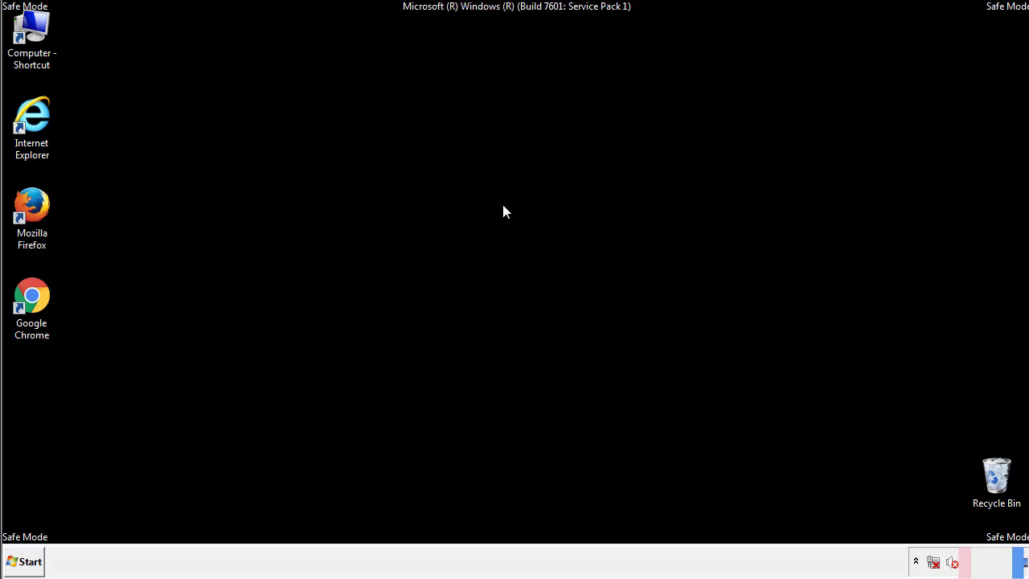
- Open the Startup folder from the Start menu's All Programs list
{"action": "left_click", "coordinate": [28, 563]}
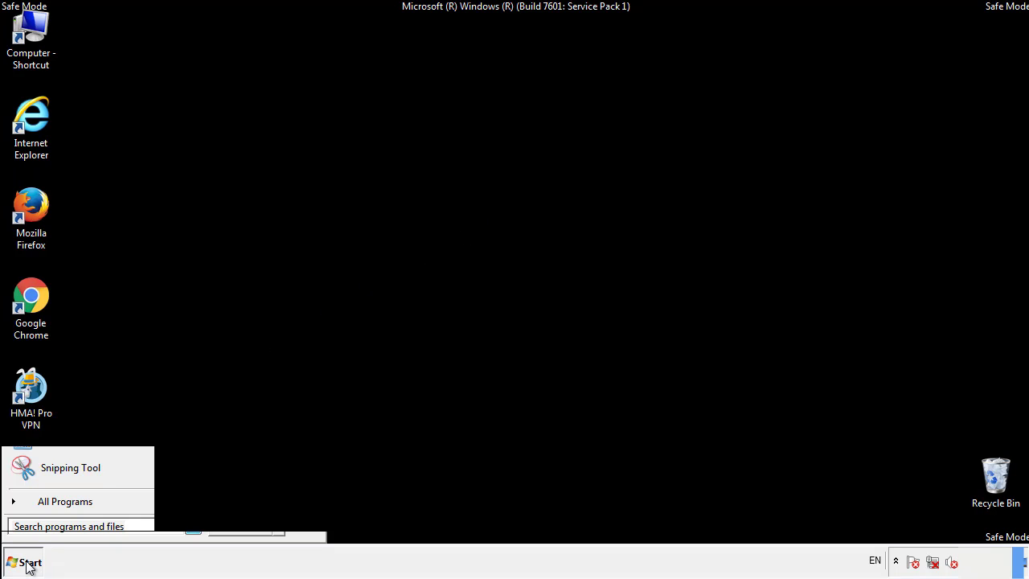
{"action": "left_click", "coordinate": [46, 507]}
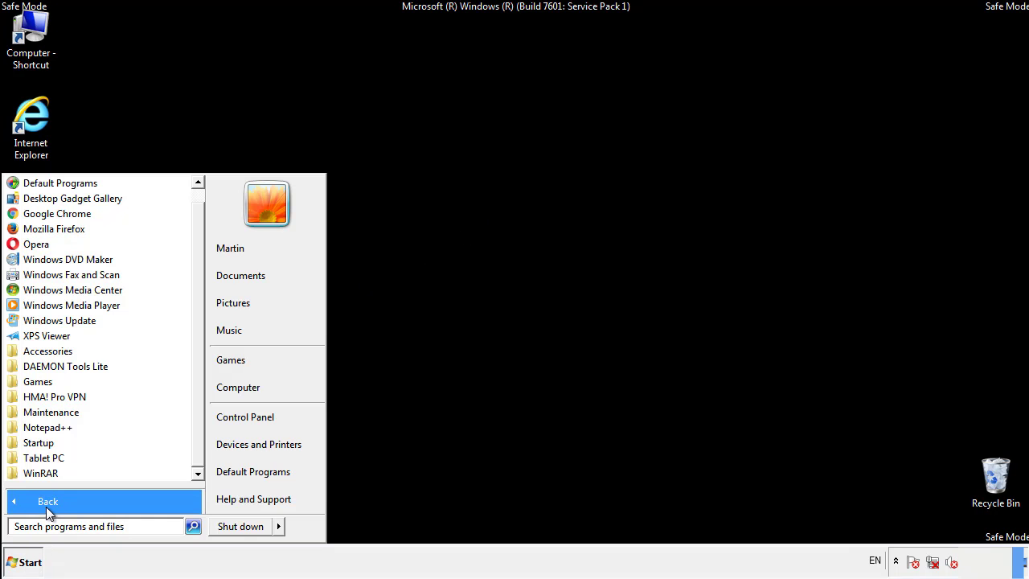
{"action": "right_click", "coordinate": [47, 443]}
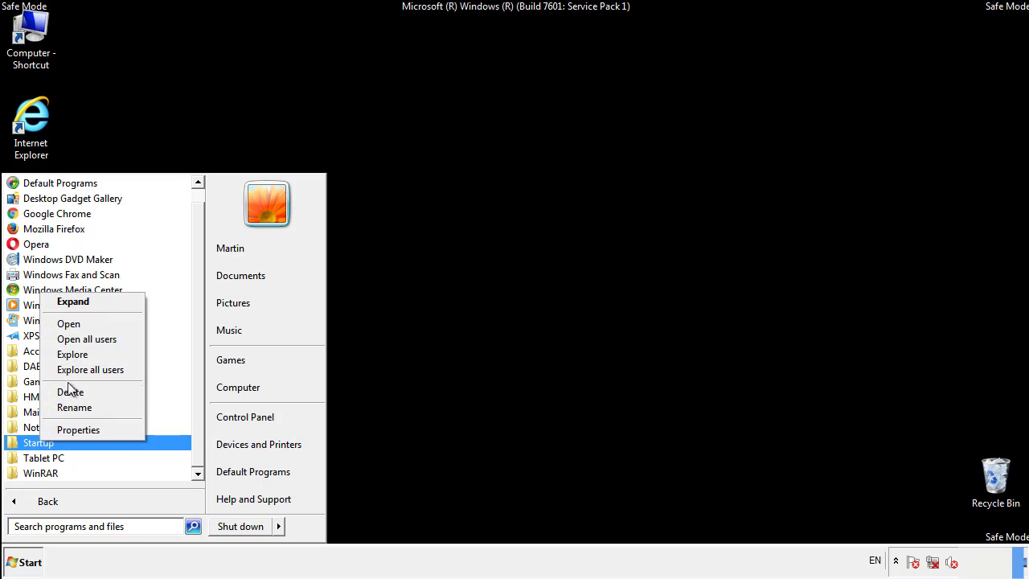
{"action": "left_click", "coordinate": [77, 325]}
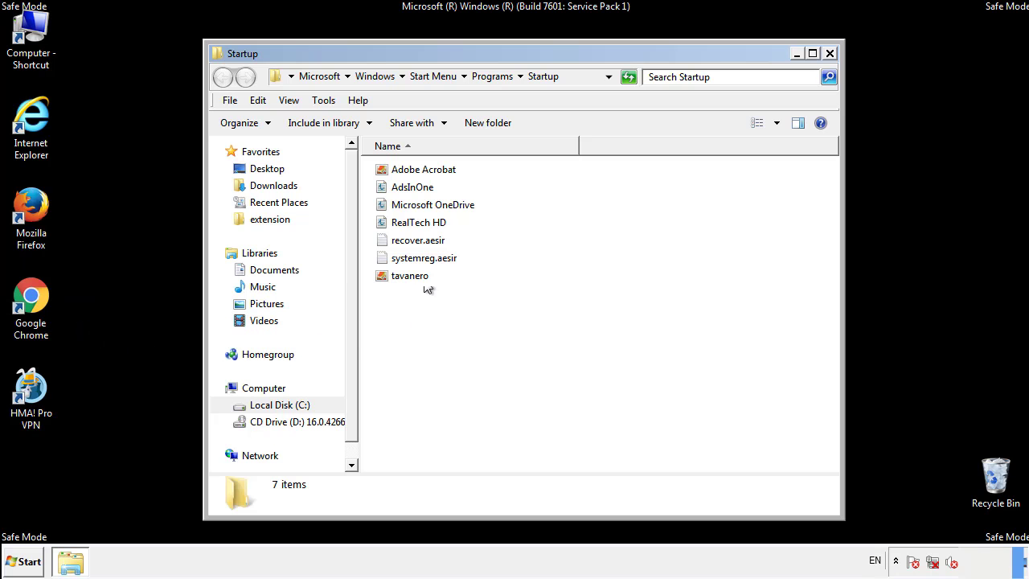
- Delete AdsInOne, recover.aesir, systemreg.aesir and tavanero from Startup, then close the folder
{"action": "left_click", "coordinate": [416, 186]}
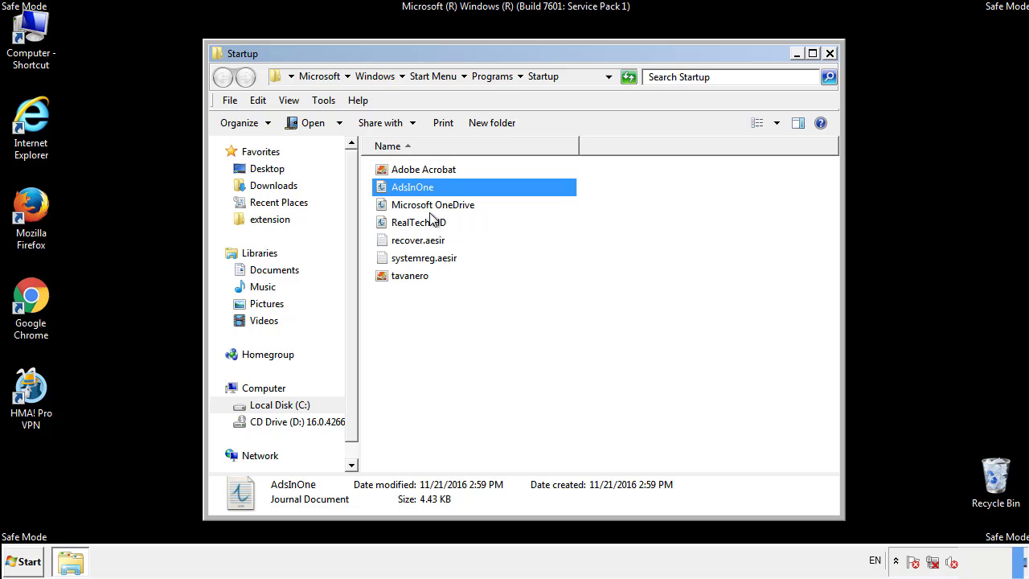
{"action": "left_click", "coordinate": [418, 241], "text": "ctrl"}
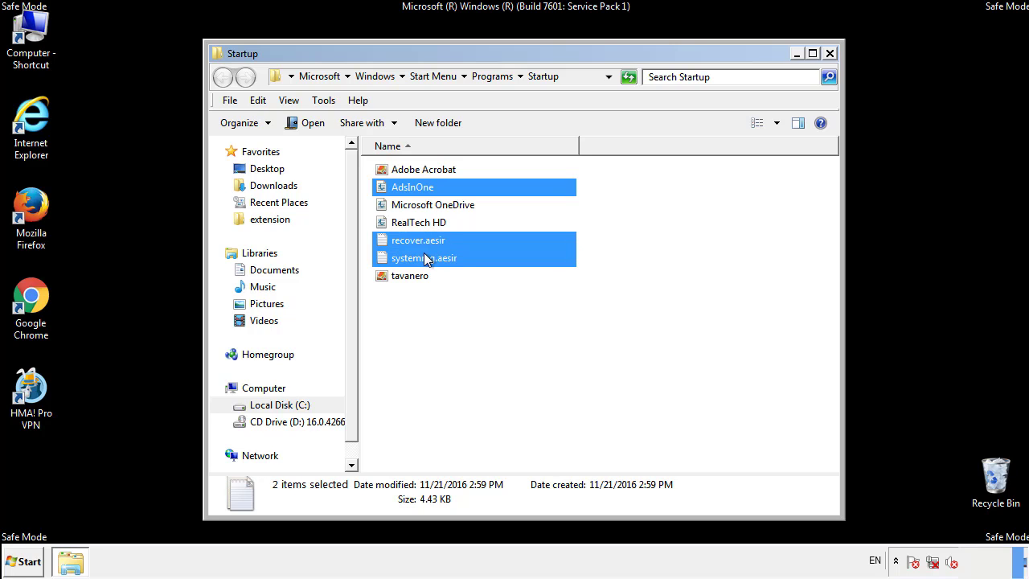
{"action": "left_click", "coordinate": [424, 257], "text": "ctrl"}
{"action": "left_click", "coordinate": [411, 276], "text": "ctrl"}
{"action": "right_click", "coordinate": [407, 276]}
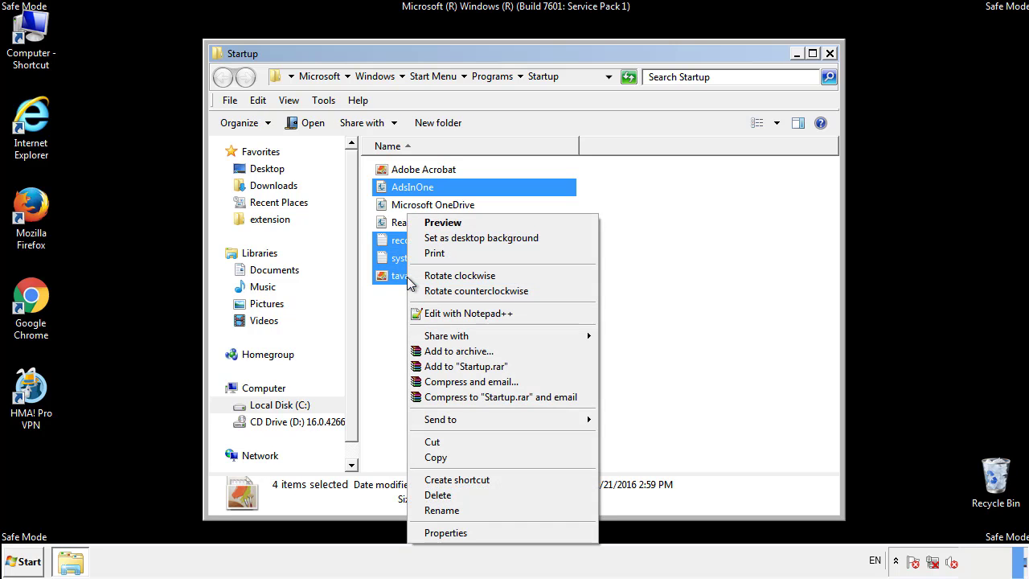
{"action": "left_click", "coordinate": [434, 495]}
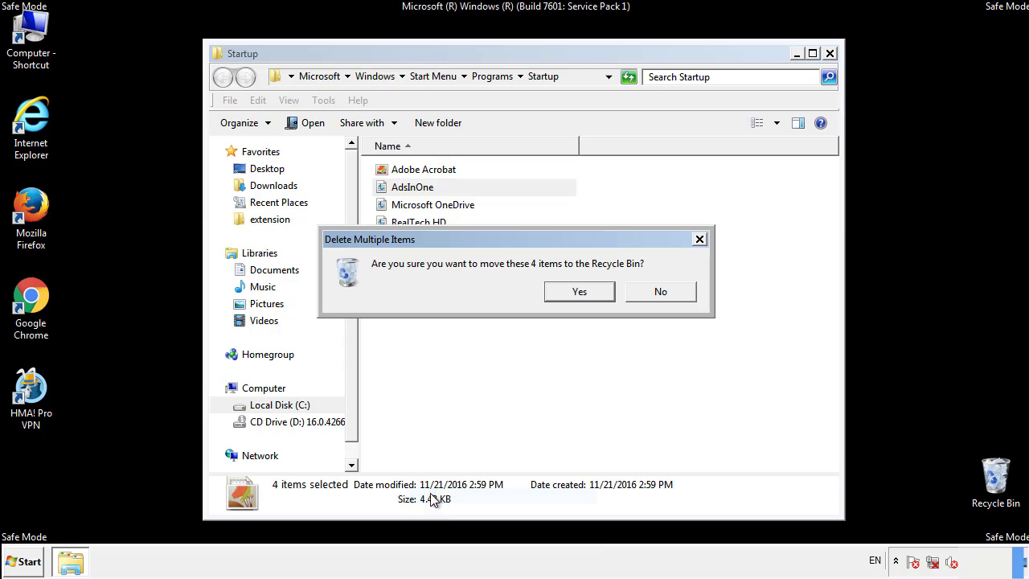
{"action": "left_click", "coordinate": [573, 295]}
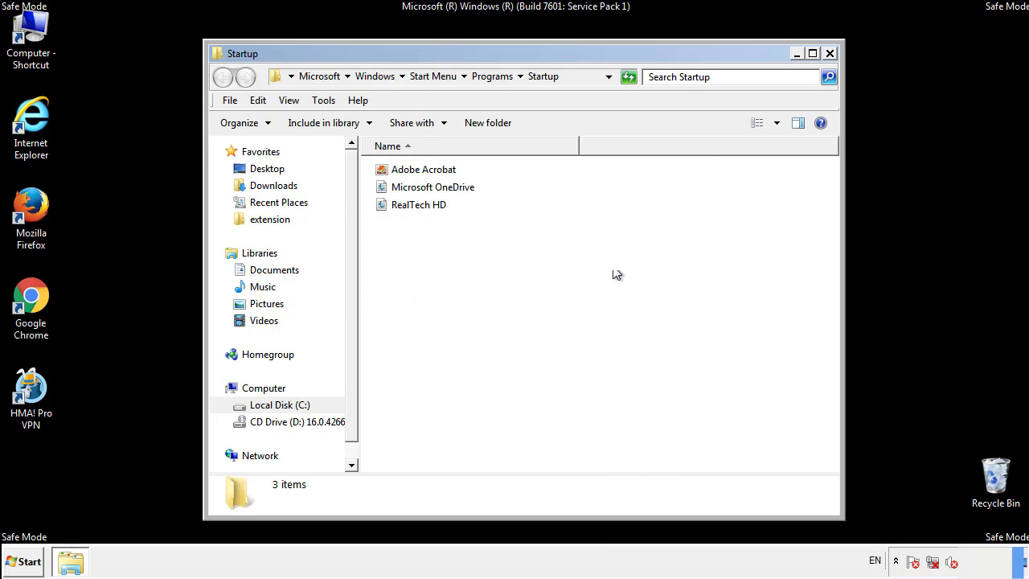
{"action": "left_click", "coordinate": [832, 59]}
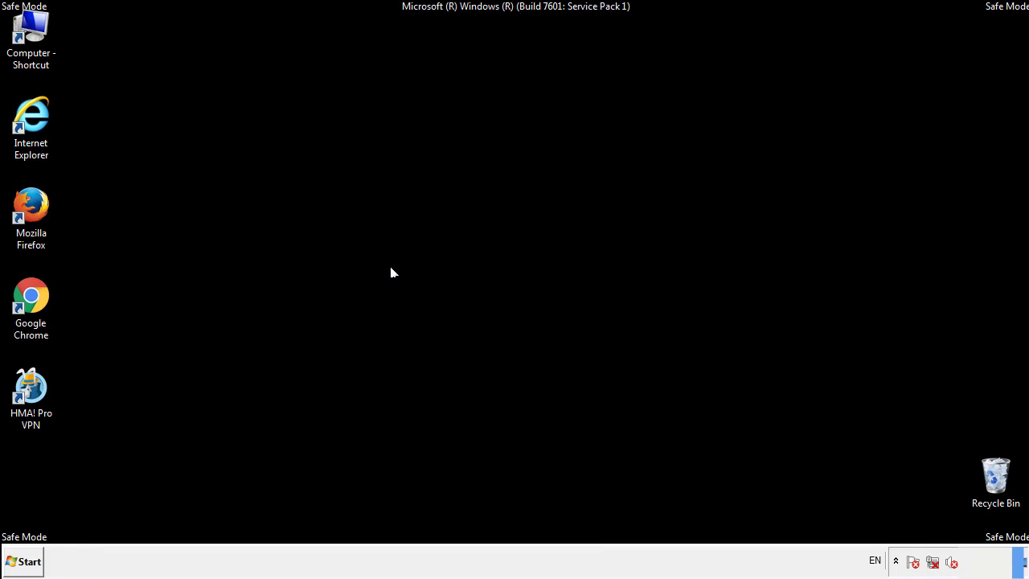
- Launch Registry Editor via the regedit search
{"action": "left_click", "coordinate": [25, 563]}
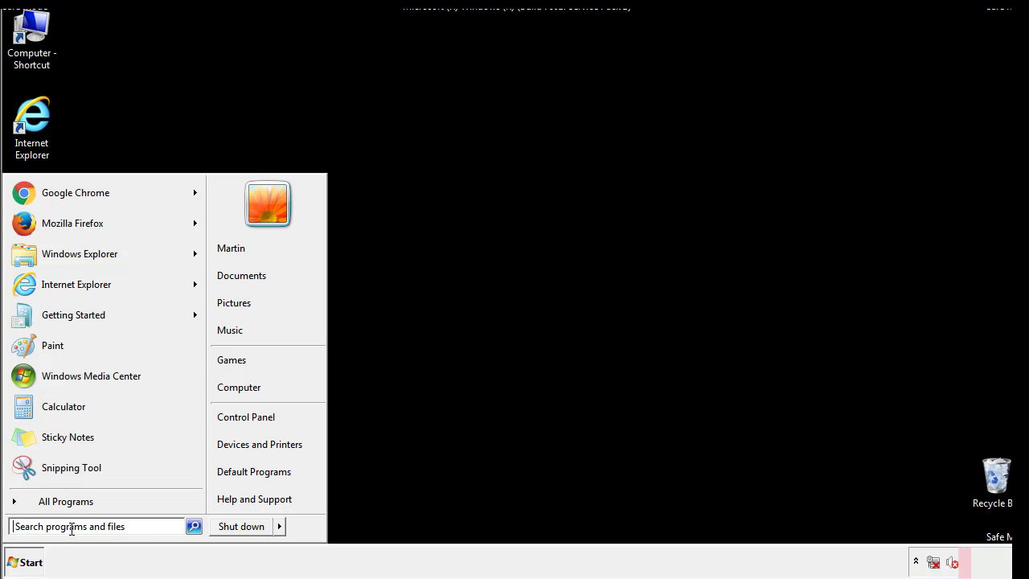
{"action": "type", "text": "reged"}
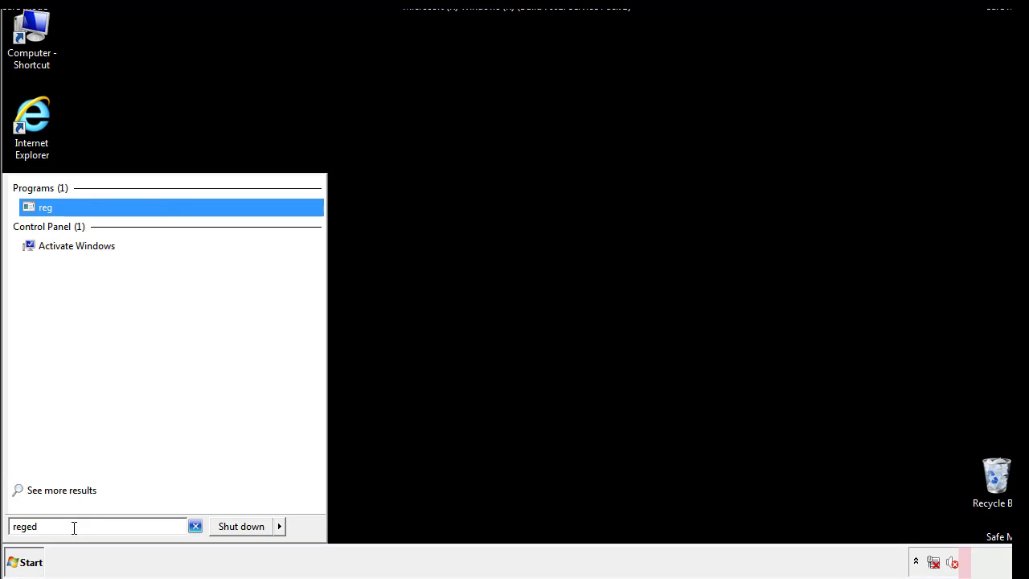
{"action": "type", "text": "it"}
{"action": "key", "text": "Return"}
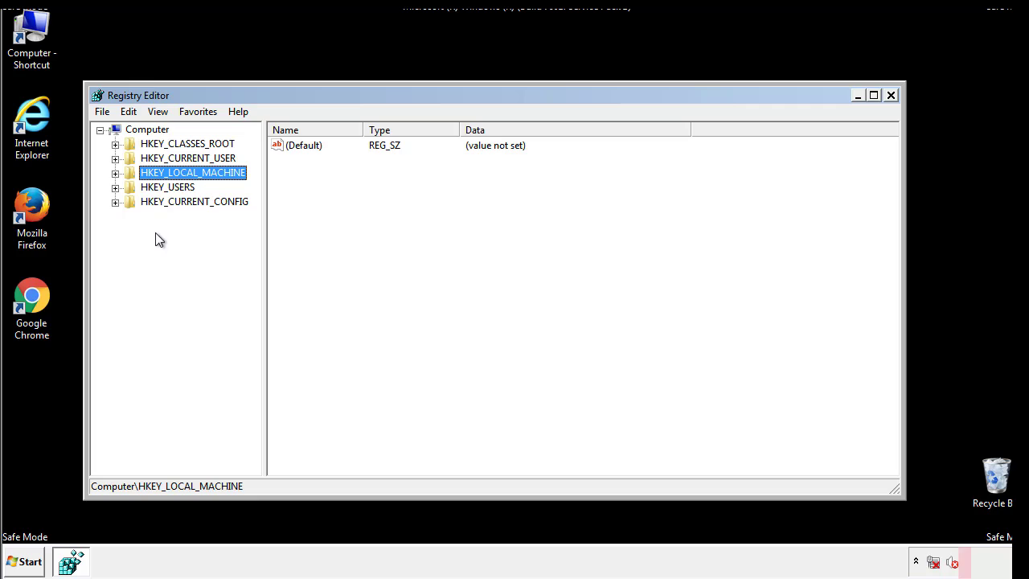
- Expand HKEY_LOCAL_MACHINE\SOFTWARE\Microsoft\Windows\CurrentVersion in the registry tree
{"action": "left_click", "coordinate": [115, 173]}
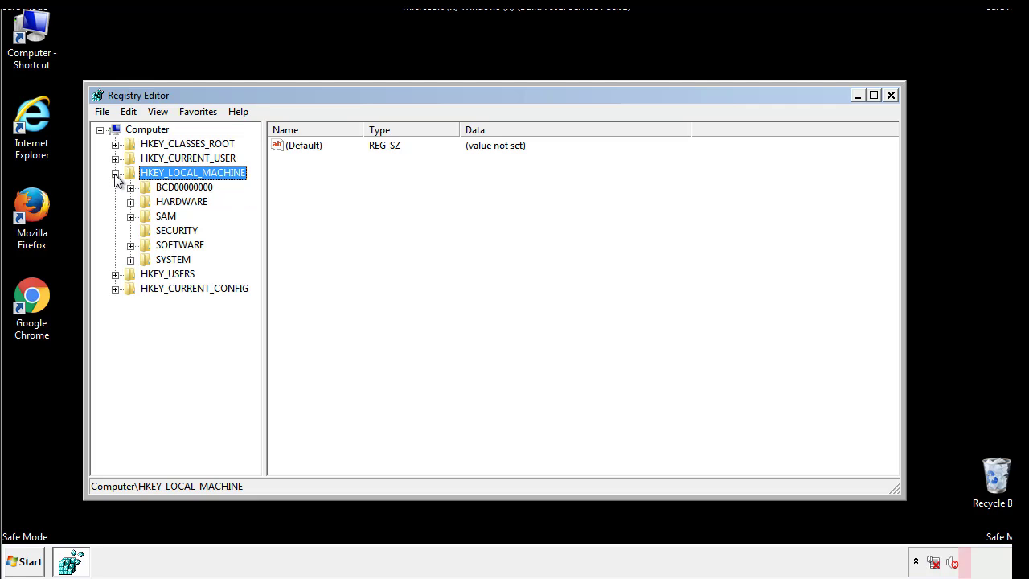
{"action": "left_click", "coordinate": [131, 246]}
{"action": "scroll", "coordinate": [253, 241], "scroll_direction": "down", "scroll_amount": 1}
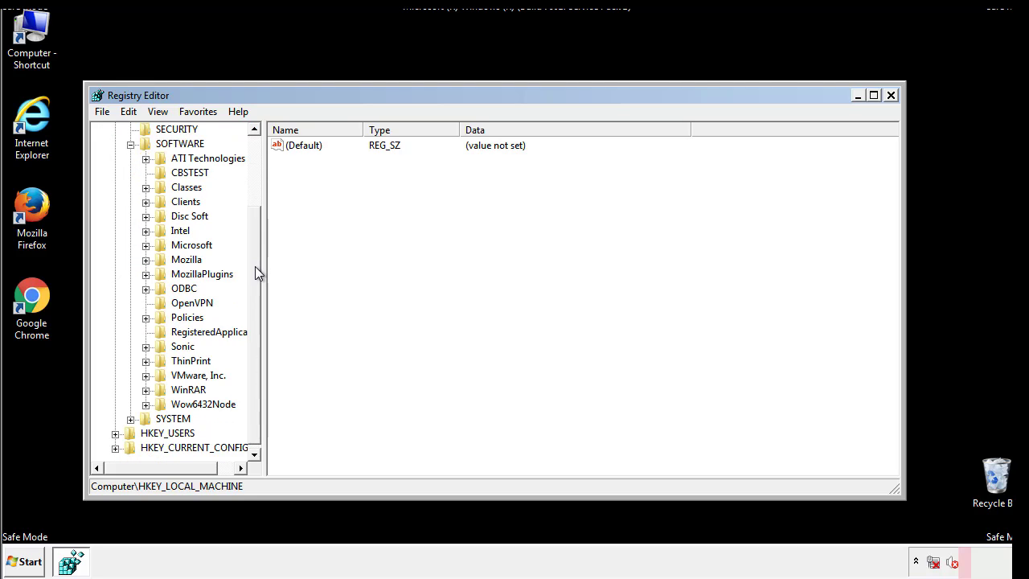
{"action": "left_click", "coordinate": [145, 245]}
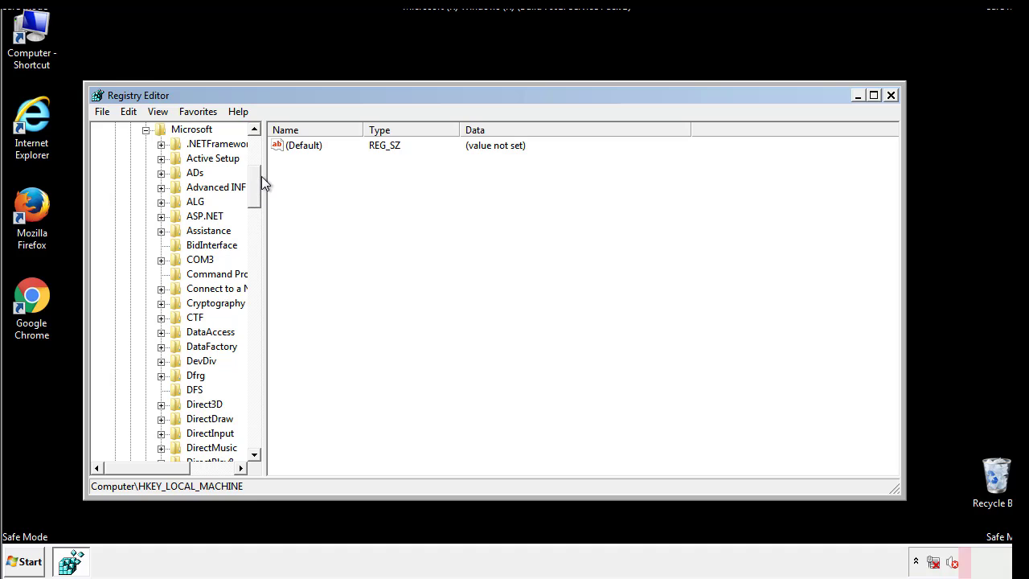
{"action": "mouse_move", "coordinate": [254, 199]}
{"action": "left_mouse_down"}
{"action": "mouse_move", "coordinate": [255, 425]}
{"action": "mouse_move", "coordinate": [255, 416]}
{"action": "left_mouse_up"}
{"action": "left_click", "coordinate": [161, 246]}
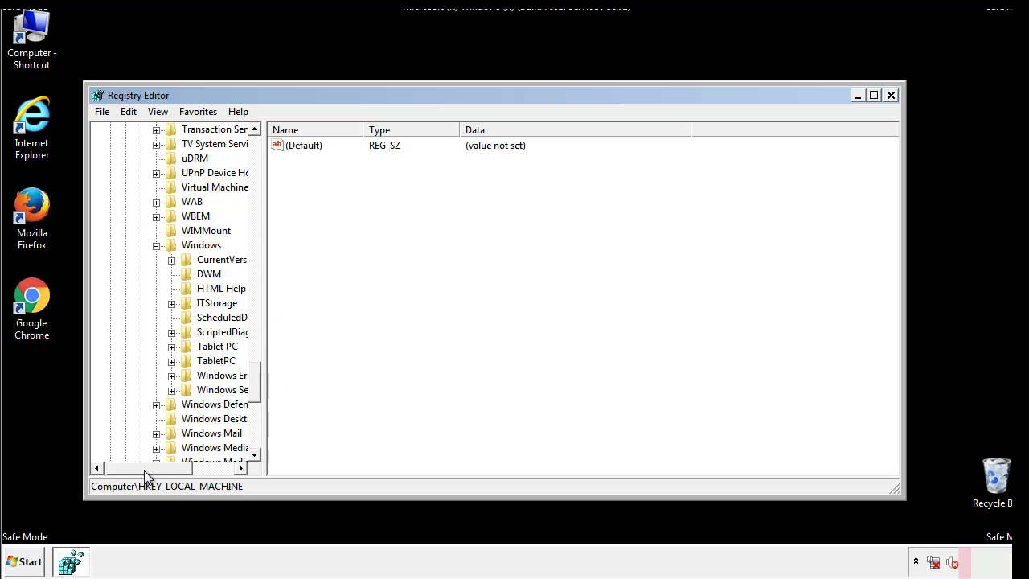
{"action": "left_click_drag", "start_coordinate": [144, 471], "coordinate": [164, 472]}
{"action": "left_click", "coordinate": [132, 260]}
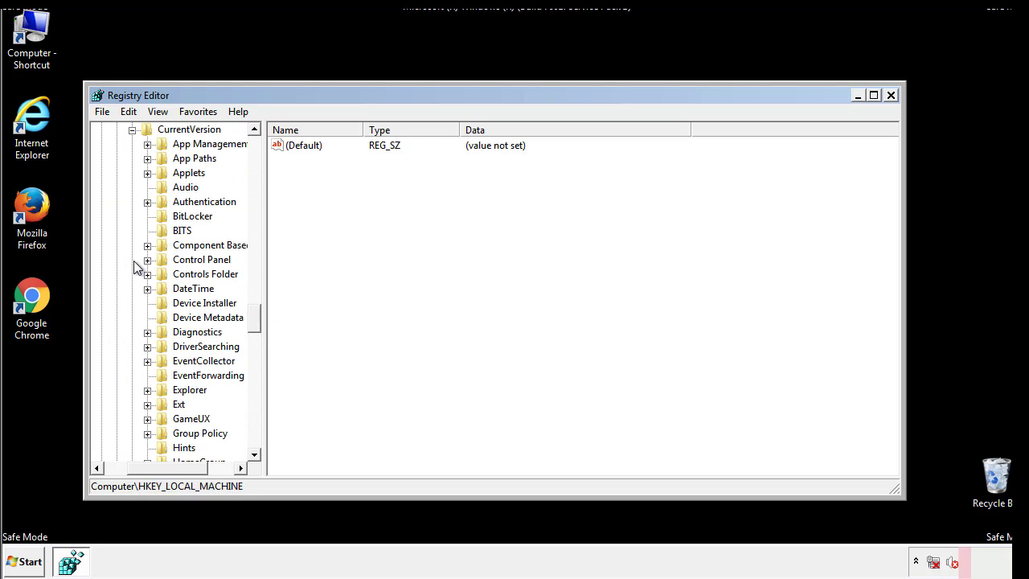
{"action": "mouse_move", "coordinate": [257, 320]}
{"action": "left_mouse_down"}
{"action": "mouse_move", "coordinate": [258, 391]}
{"action": "mouse_move", "coordinate": [255, 374]}
{"action": "left_mouse_up"}
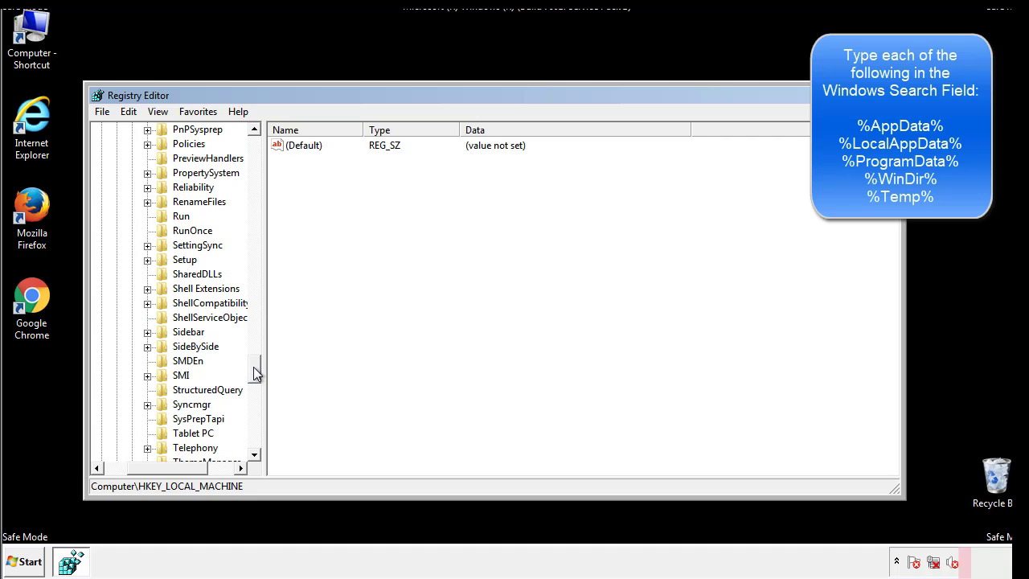
- Delete the tappi.loc value from HKLM's CurrentVersion\Run key, keeping the VMware entry
{"action": "left_click", "coordinate": [168, 217]}
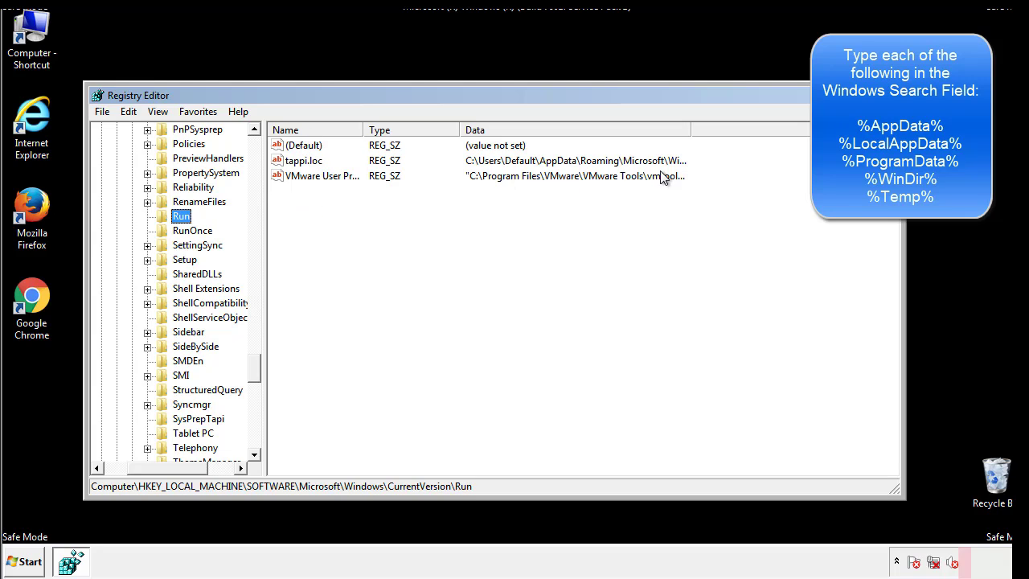
{"action": "left_click", "coordinate": [305, 168]}
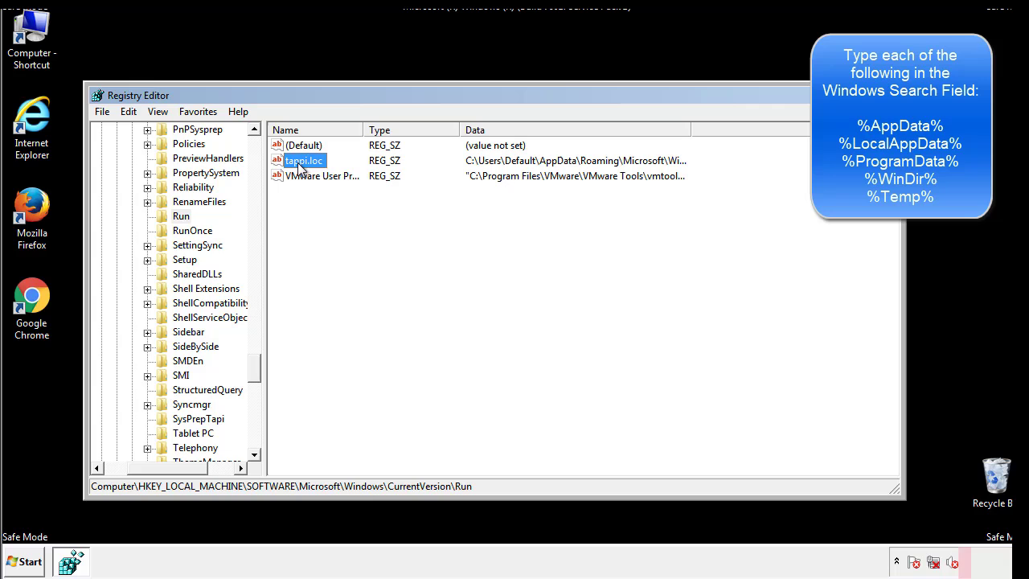
{"action": "right_click", "coordinate": [298, 164]}
{"action": "left_click", "coordinate": [322, 209]}
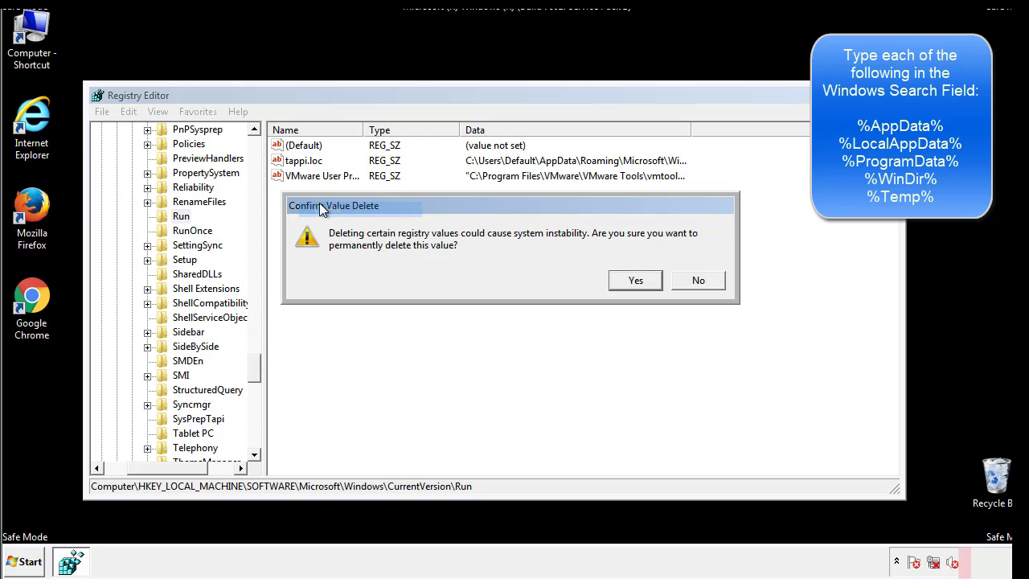
{"action": "left_click", "coordinate": [626, 283]}
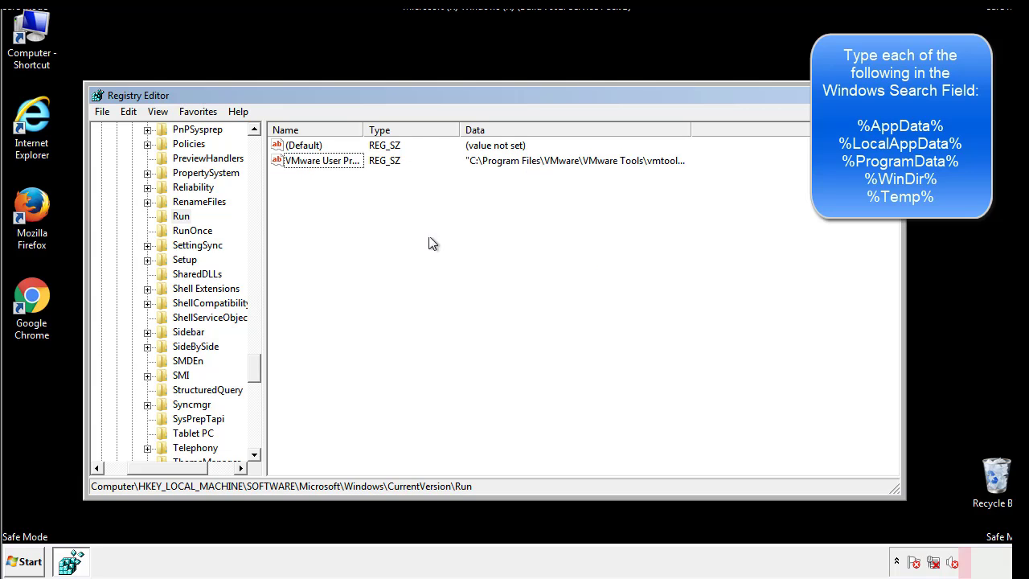
{"action": "left_click_drag", "start_coordinate": [253, 362], "coordinate": [254, 441]}
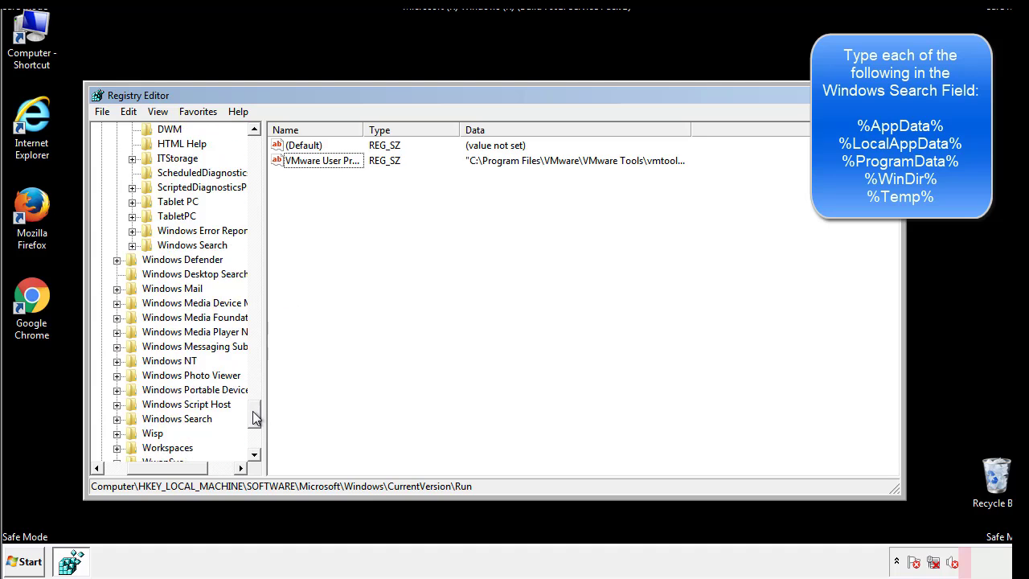
{"action": "left_click_drag", "start_coordinate": [173, 471], "coordinate": [127, 480]}
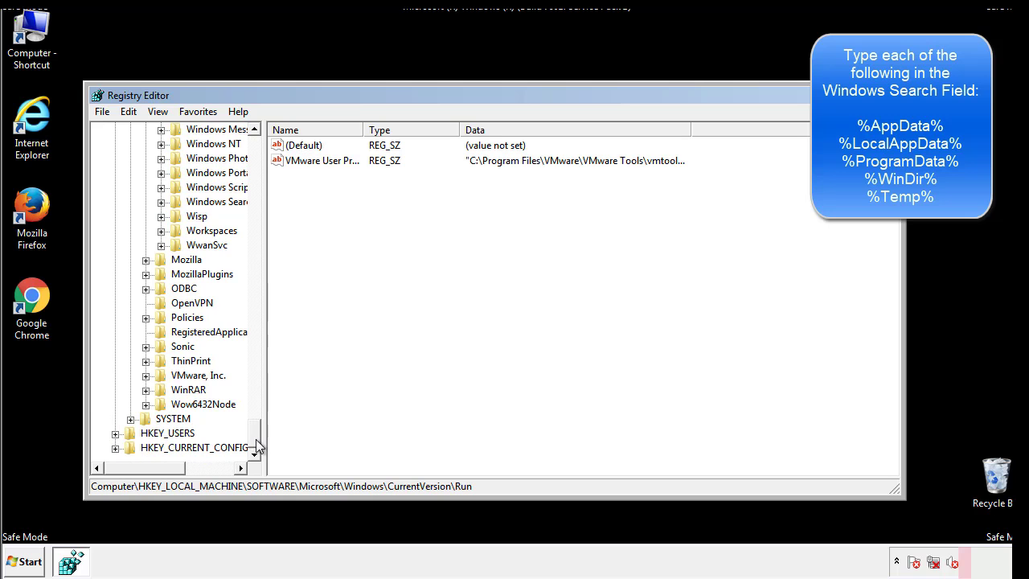
{"action": "left_click_drag", "start_coordinate": [256, 442], "coordinate": [262, 158]}
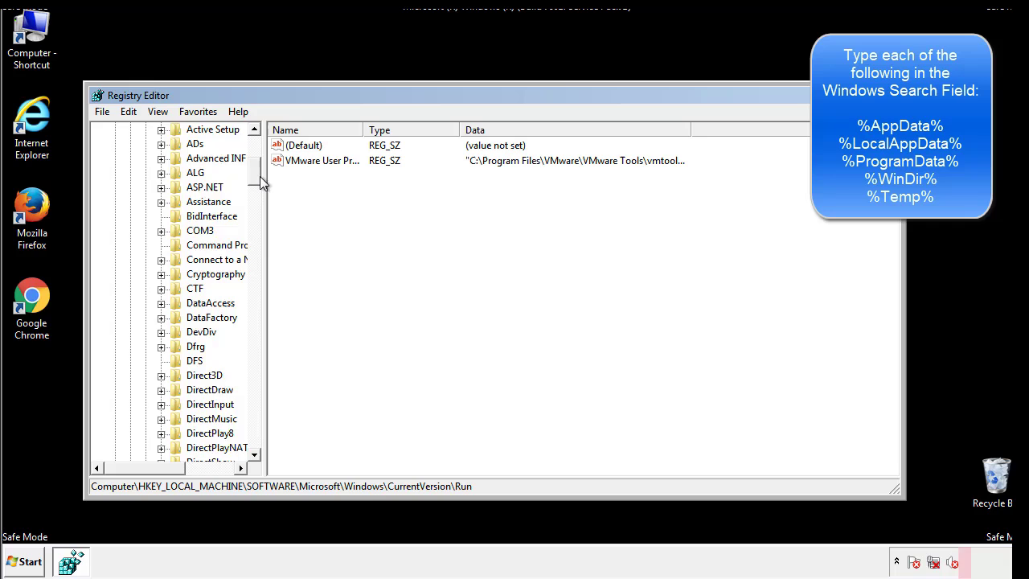
- Collapse HKEY_LOCAL_MACHINE and expand HKEY_CURRENT_USER\Software\Microsoft\Windows\CurrentVersion
{"action": "left_click", "coordinate": [114, 172]}
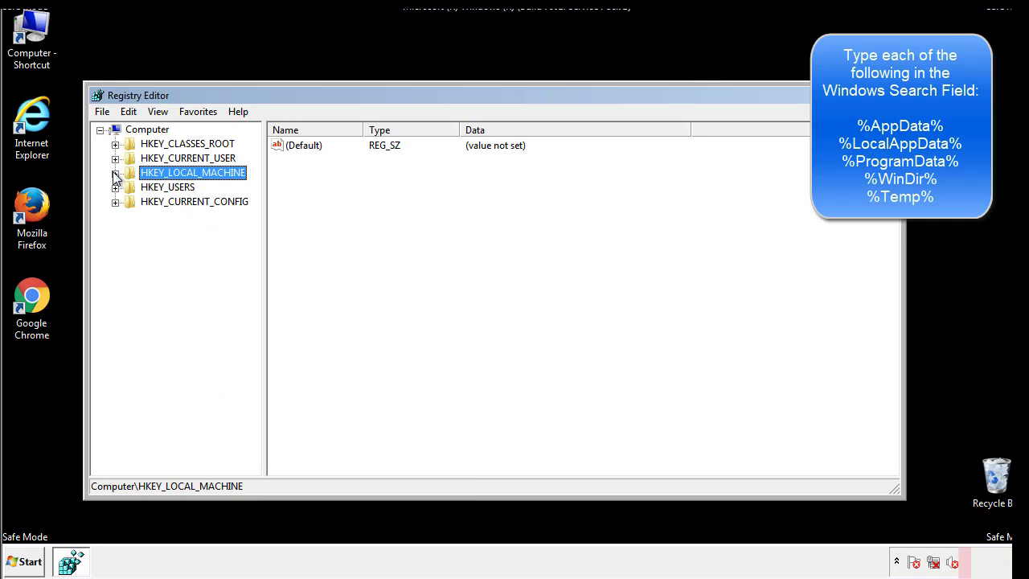
{"action": "left_click", "coordinate": [115, 158]}
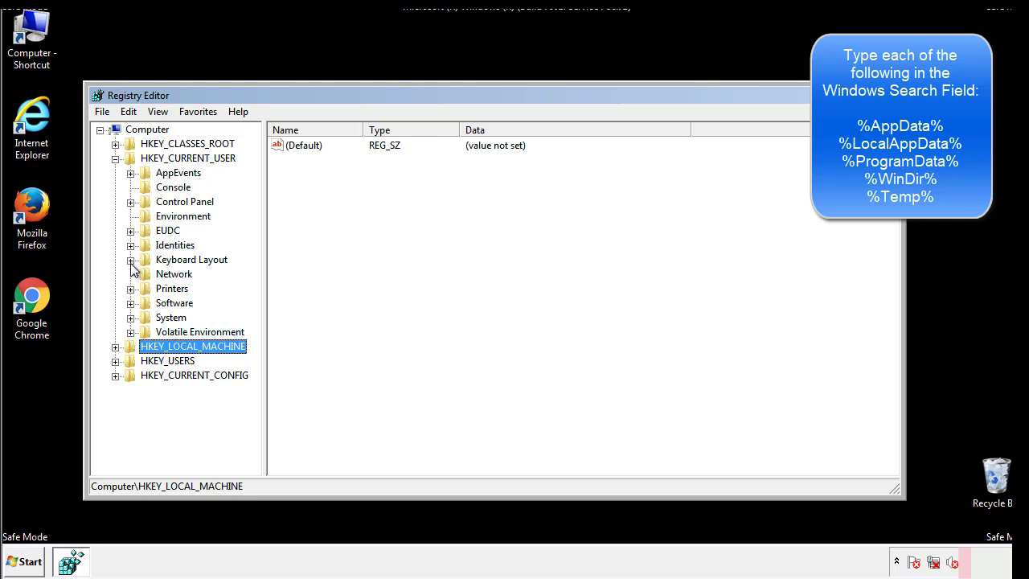
{"action": "left_click", "coordinate": [131, 303]}
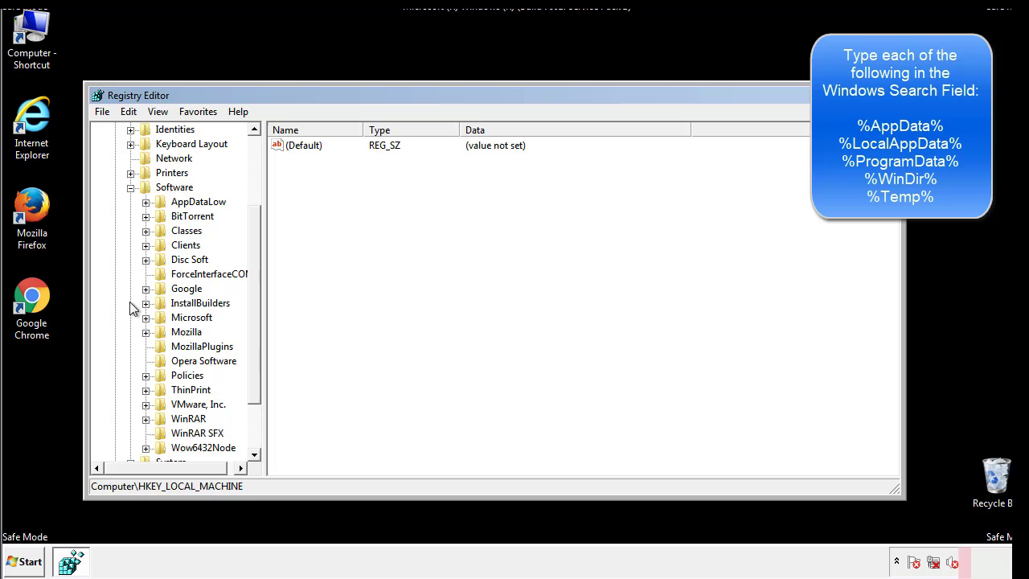
{"action": "left_click_drag", "start_coordinate": [252, 292], "coordinate": [252, 306]}
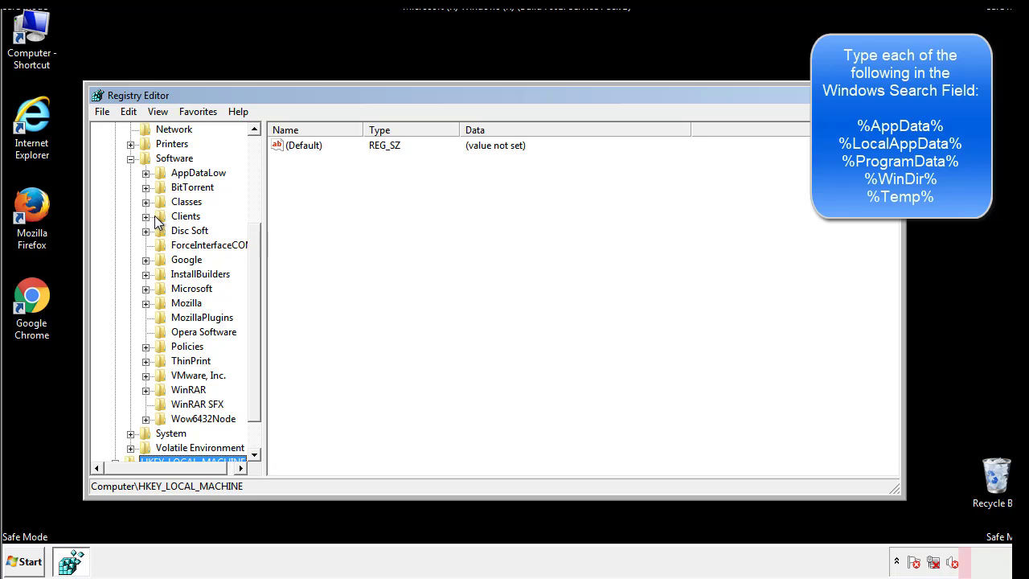
{"action": "left_click", "coordinate": [146, 288]}
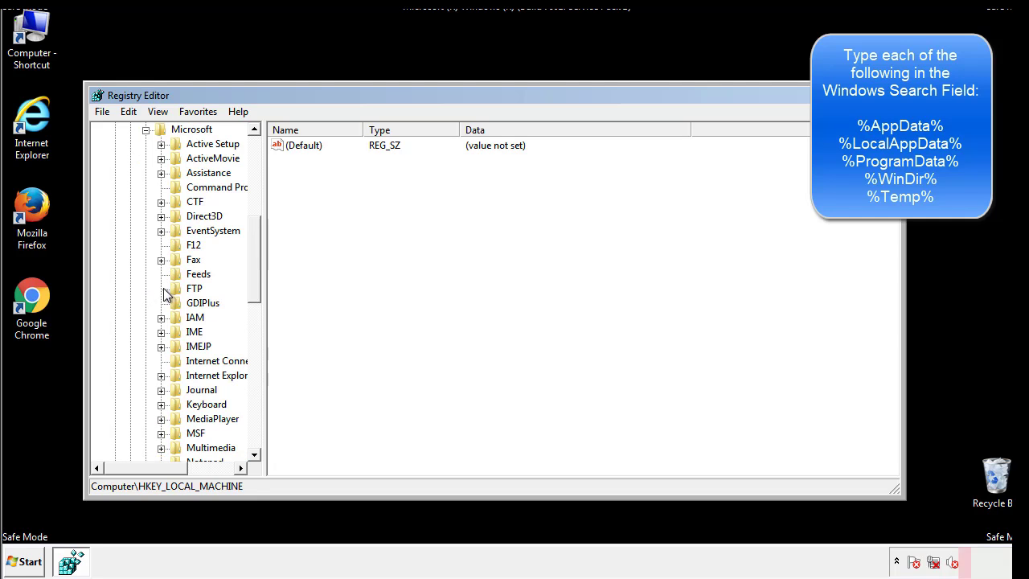
{"action": "left_click_drag", "start_coordinate": [252, 235], "coordinate": [253, 335]}
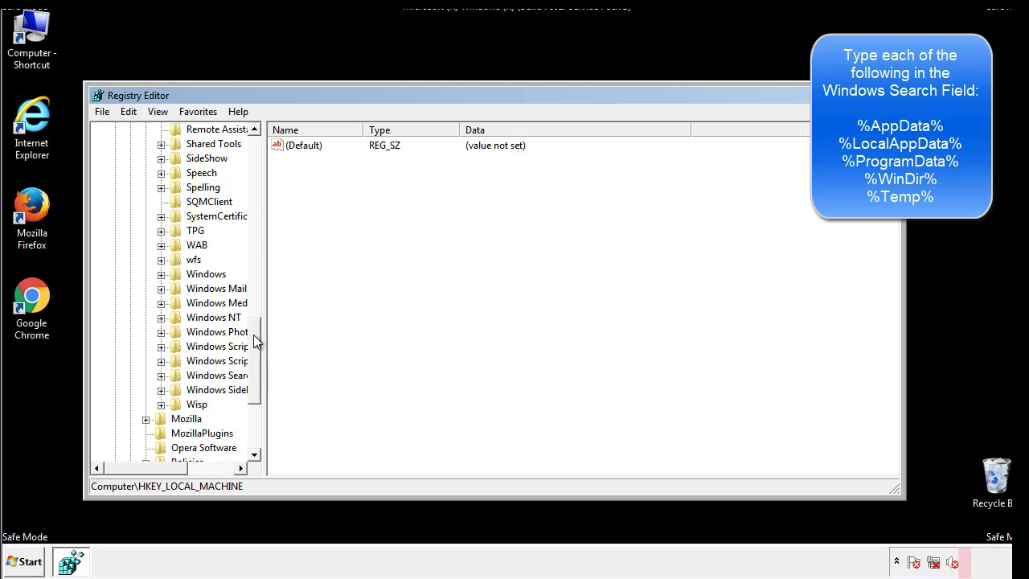
{"action": "left_click", "coordinate": [161, 275]}
{"action": "left_click", "coordinate": [176, 289]}
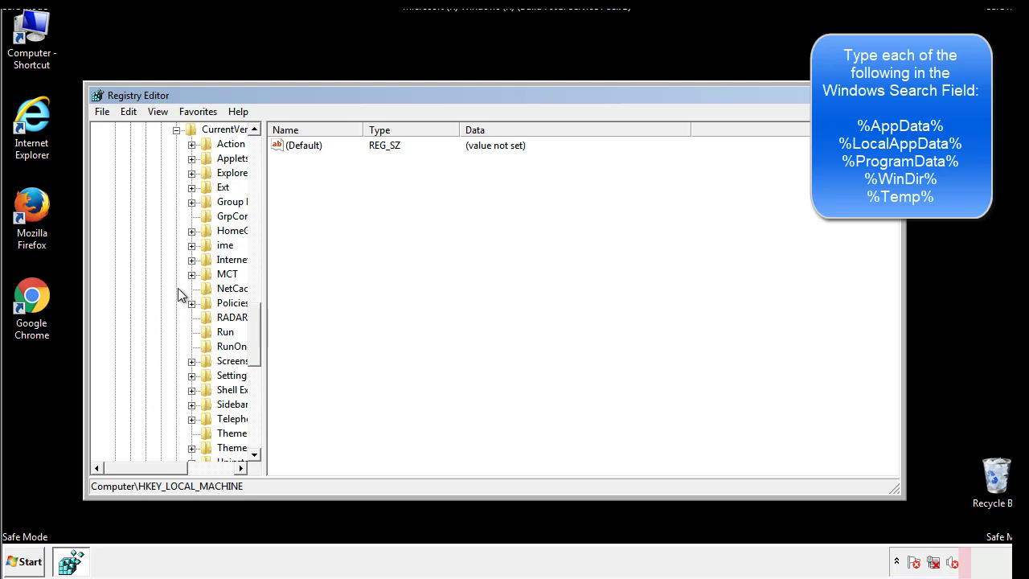
{"action": "left_click_drag", "start_coordinate": [157, 469], "coordinate": [181, 468]}
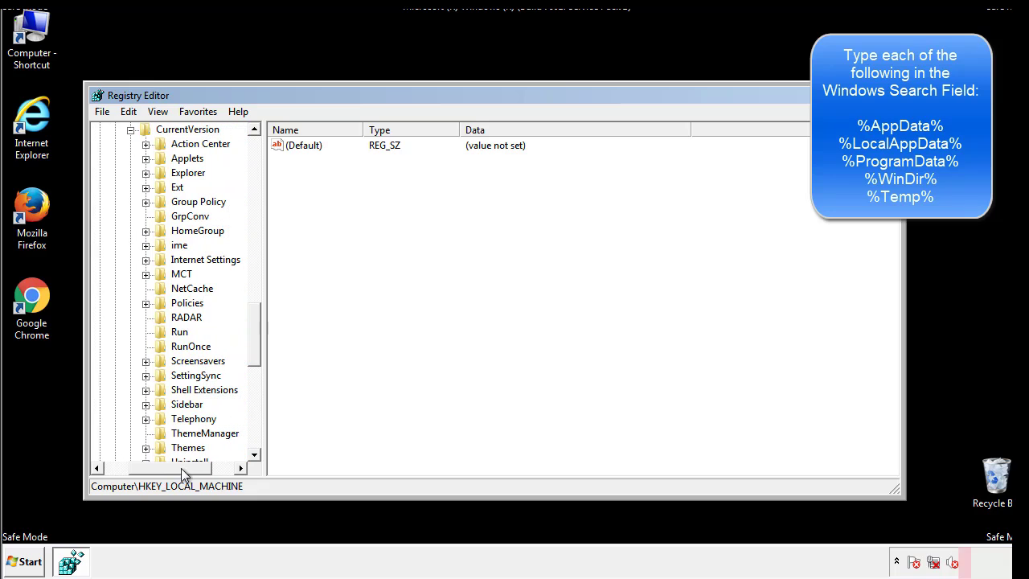
- Inspect the current user's Run key, which holds only DAEMON Tools, then collapse Windows
{"action": "left_click", "coordinate": [175, 329]}
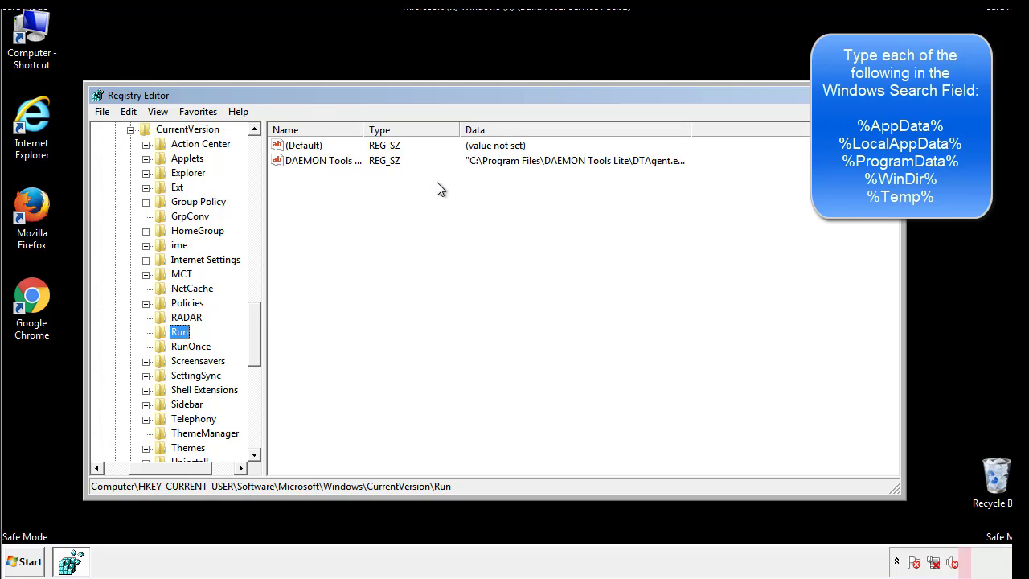
{"action": "left_click", "coordinate": [471, 191]}
{"action": "left_click_drag", "start_coordinate": [304, 233], "coordinate": [340, 182]}
{"action": "left_click_drag", "start_coordinate": [170, 465], "coordinate": [147, 467]}
{"action": "left_click_drag", "start_coordinate": [260, 348], "coordinate": [254, 335]}
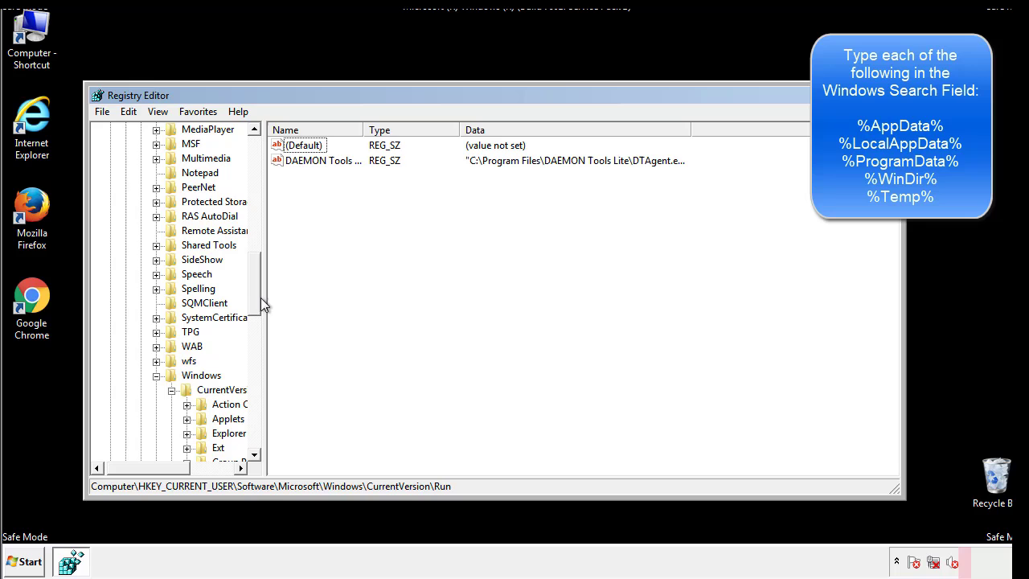
{"action": "left_click", "coordinate": [157, 377]}
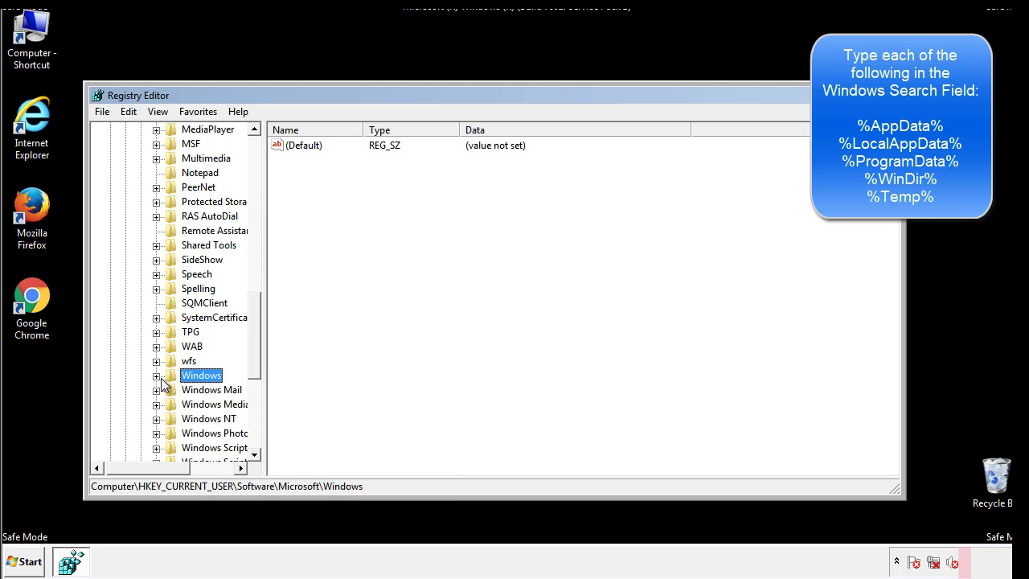
{"action": "left_click_drag", "start_coordinate": [259, 357], "coordinate": [259, 198]}
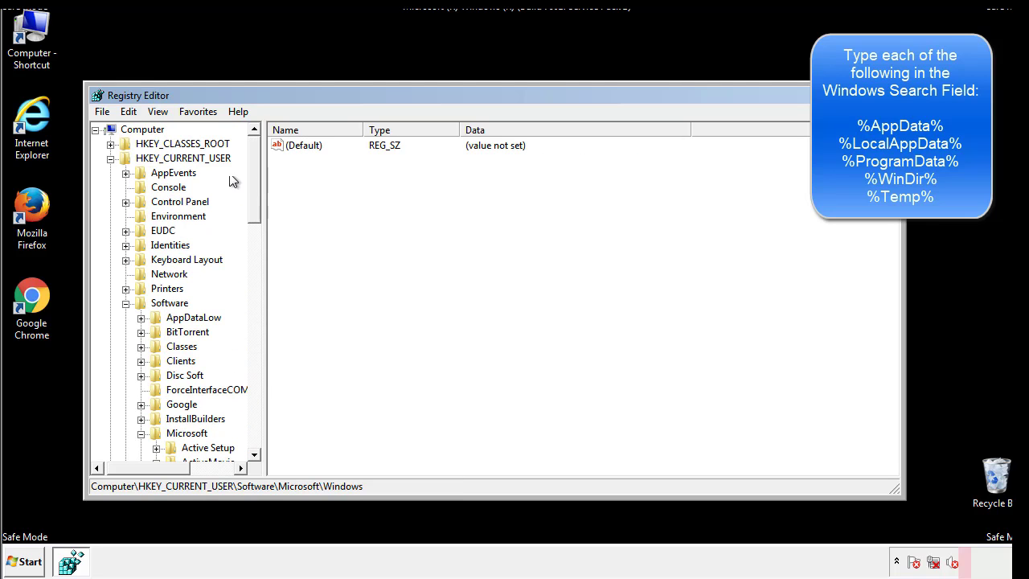
- Use Edit > Find to search the registry for %temp%
{"action": "left_click", "coordinate": [130, 112]}
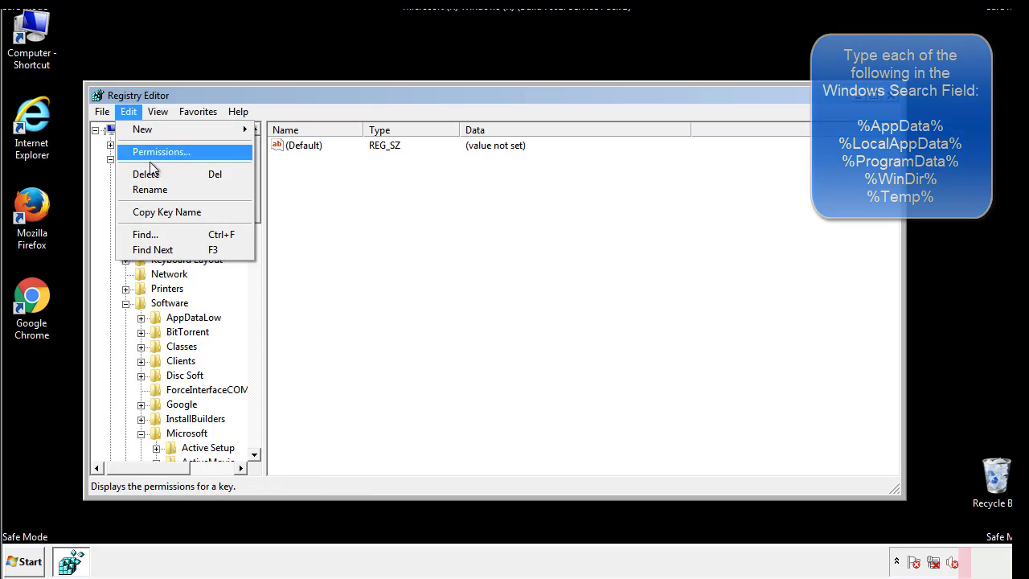
{"action": "left_click", "coordinate": [146, 234]}
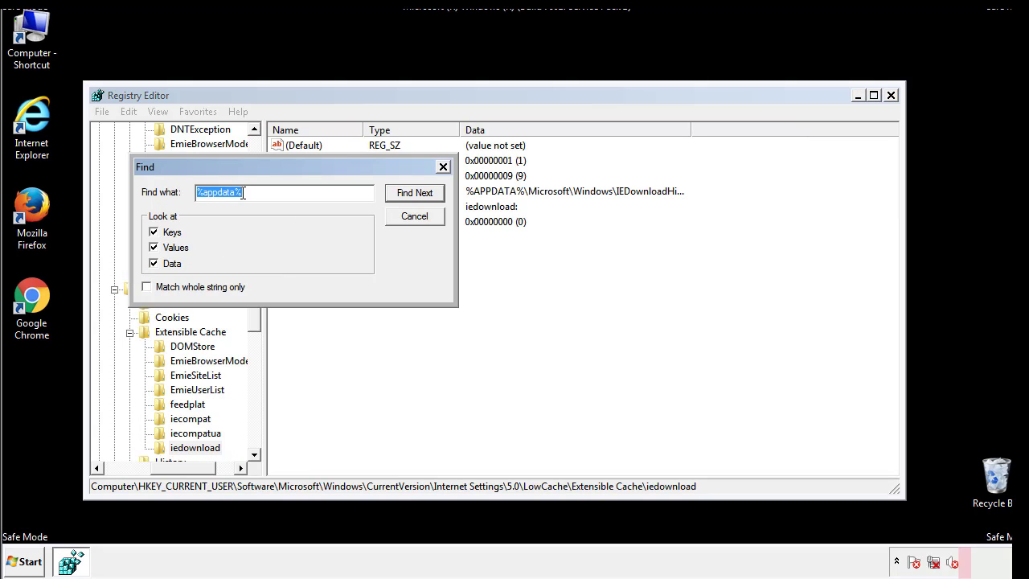
{"action": "type", "text": "%t"}
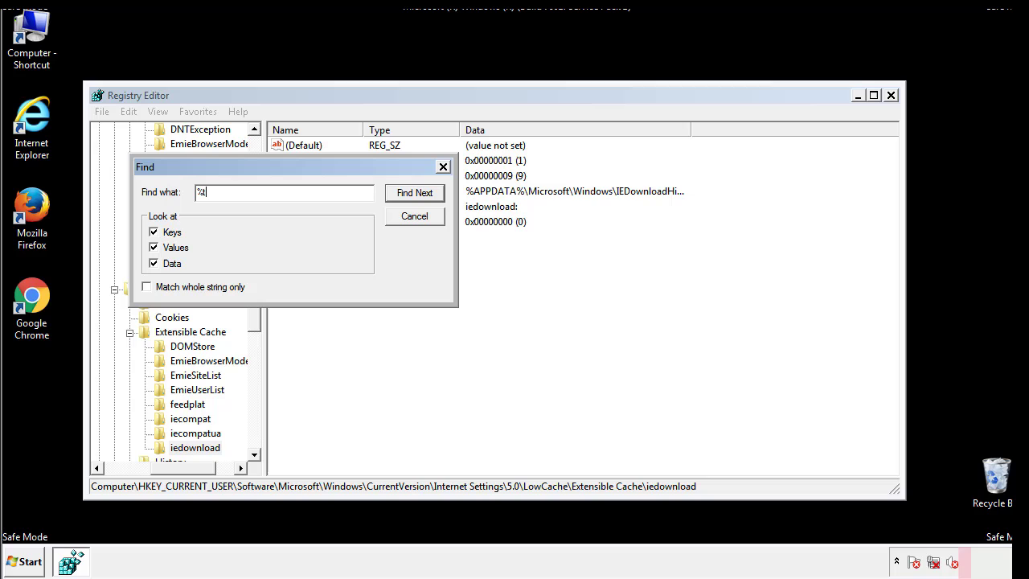
{"action": "type", "text": "emp%"}
{"action": "key", "text": "Return"}
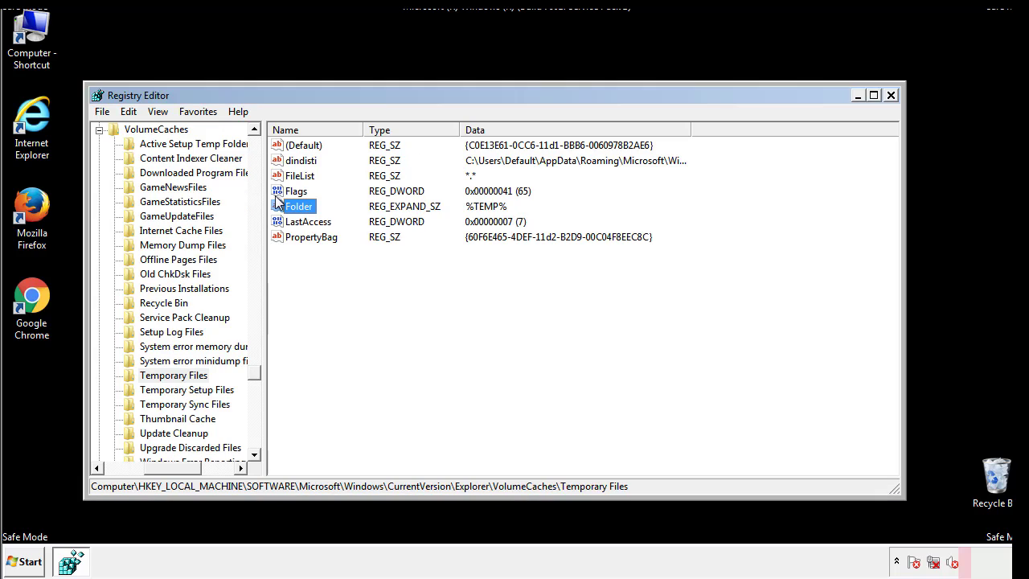
- Select and delete all Temporary Files values, including dindisti, leaving only (Default)
{"action": "left_click", "coordinate": [421, 281]}
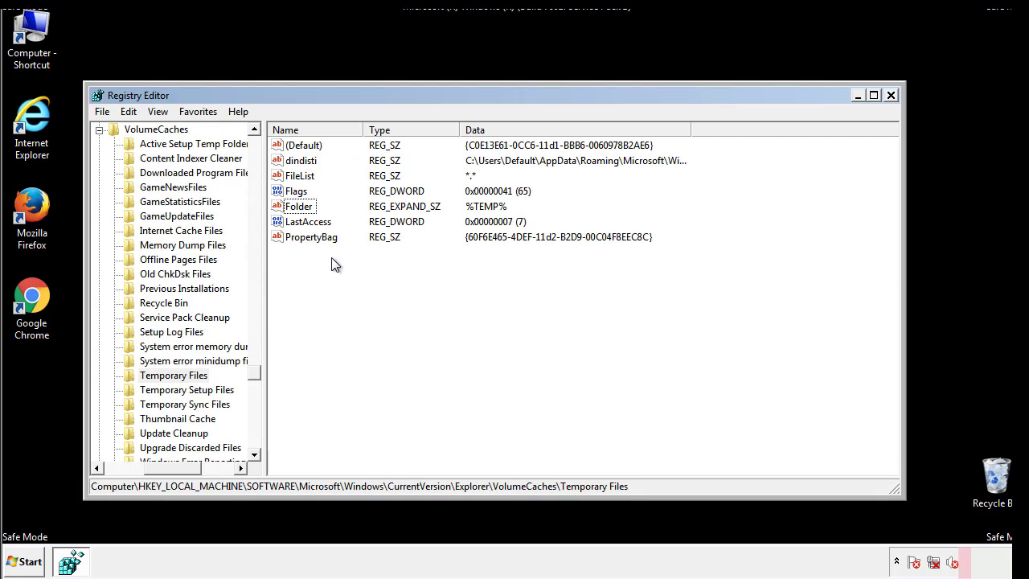
{"action": "mouse_move", "coordinate": [332, 259]}
{"action": "left_mouse_down"}
{"action": "mouse_move", "coordinate": [304, 235]}
{"action": "mouse_move", "coordinate": [292, 150]}
{"action": "left_mouse_up"}
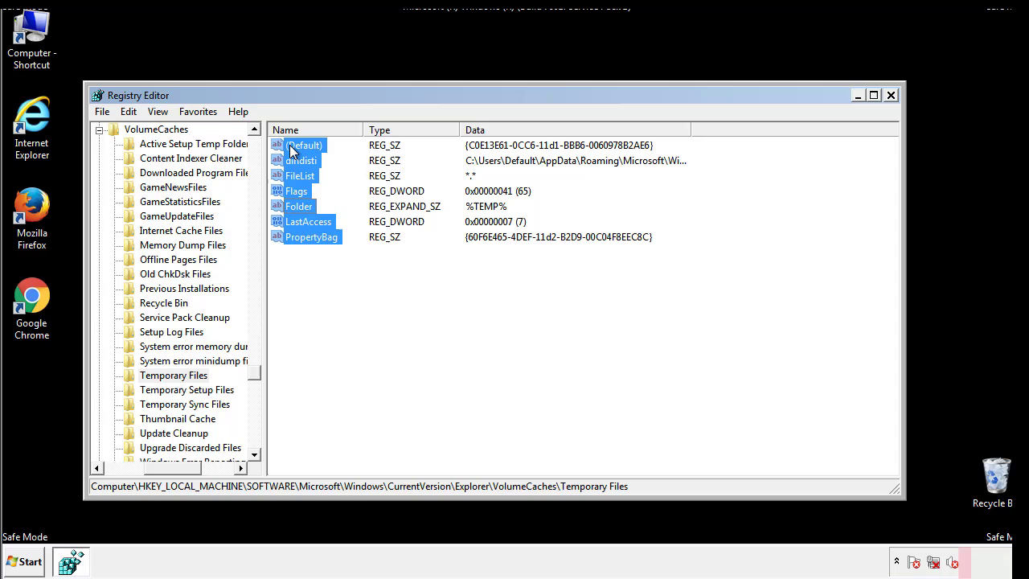
{"action": "right_click", "coordinate": [292, 150]}
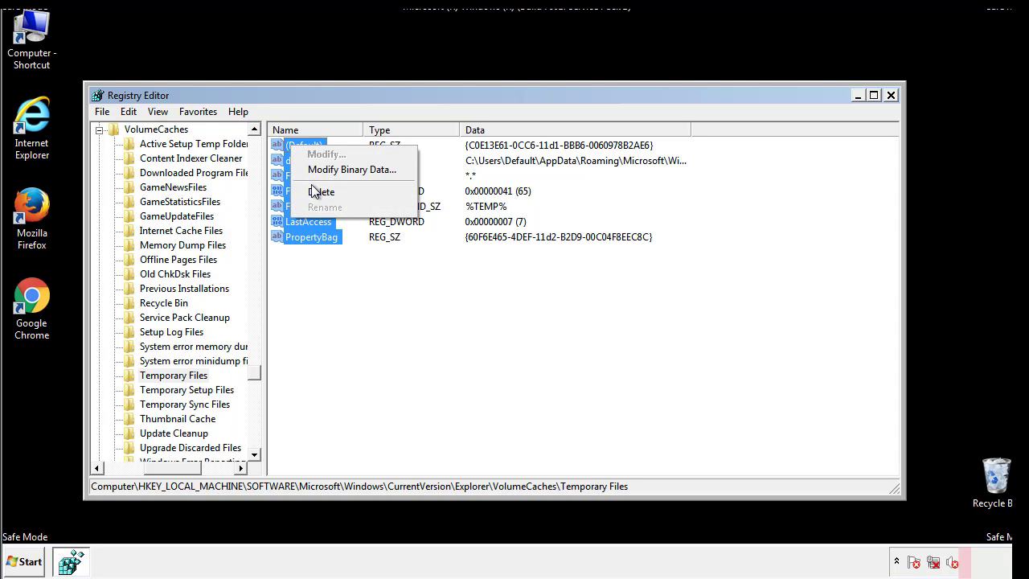
{"action": "left_click", "coordinate": [312, 193]}
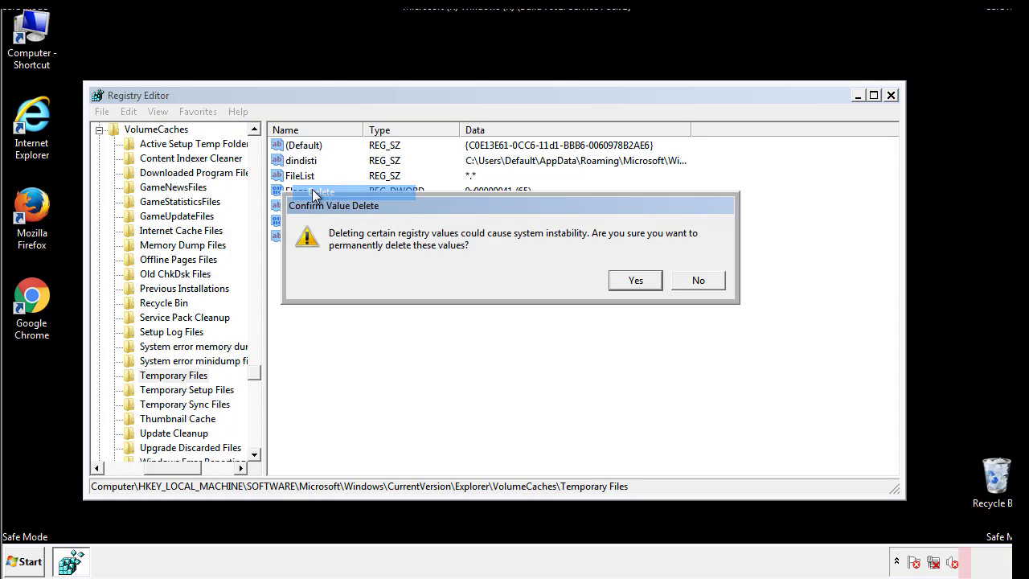
{"action": "left_click", "coordinate": [639, 280]}
{"action": "left_click", "coordinate": [358, 197]}
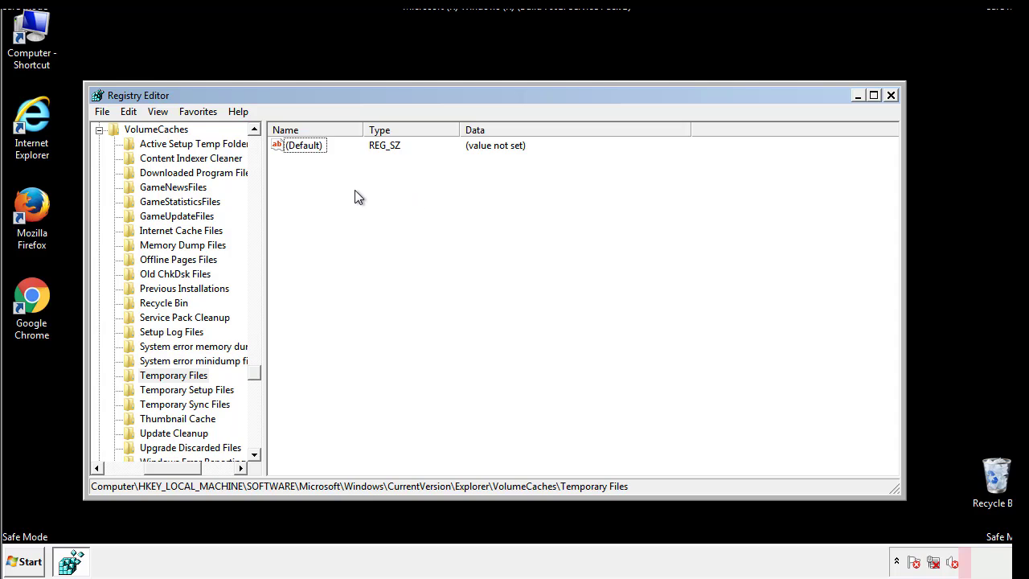
- Close Registry Editor and launch System Configuration via msconfig from the Start search
{"action": "left_click", "coordinate": [891, 96]}
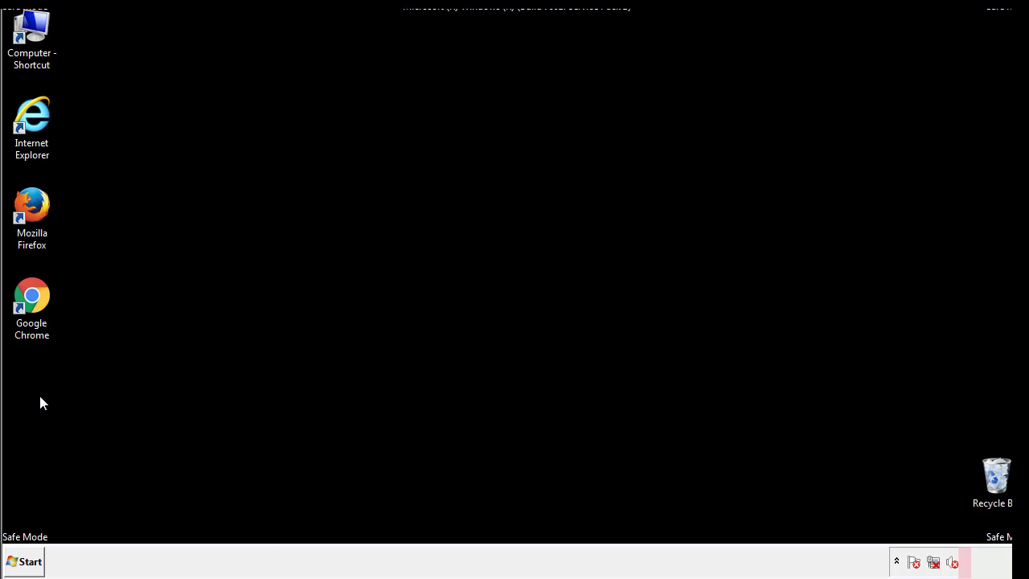
{"action": "left_click", "coordinate": [19, 563]}
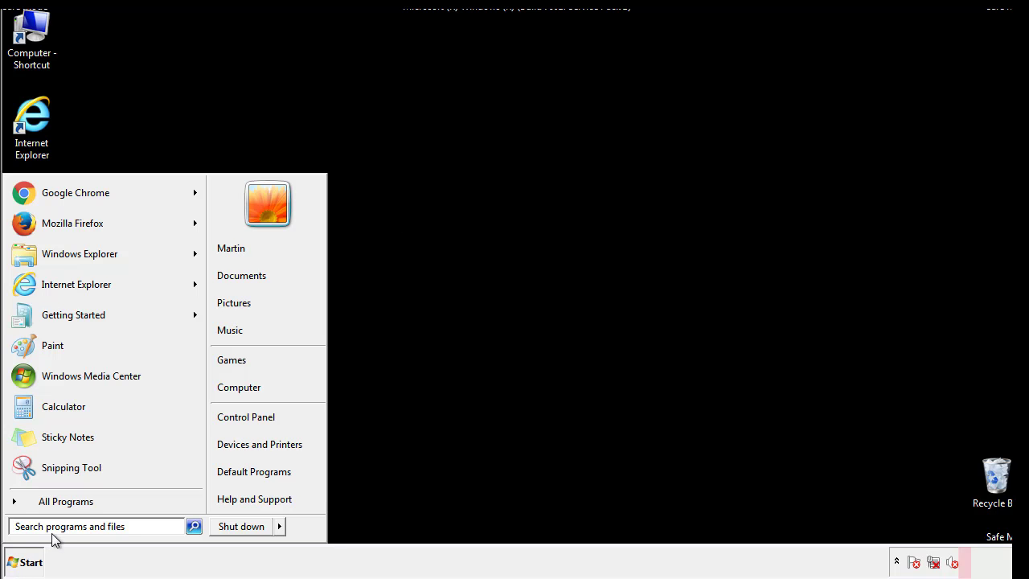
{"action": "type", "text": "mscon"}
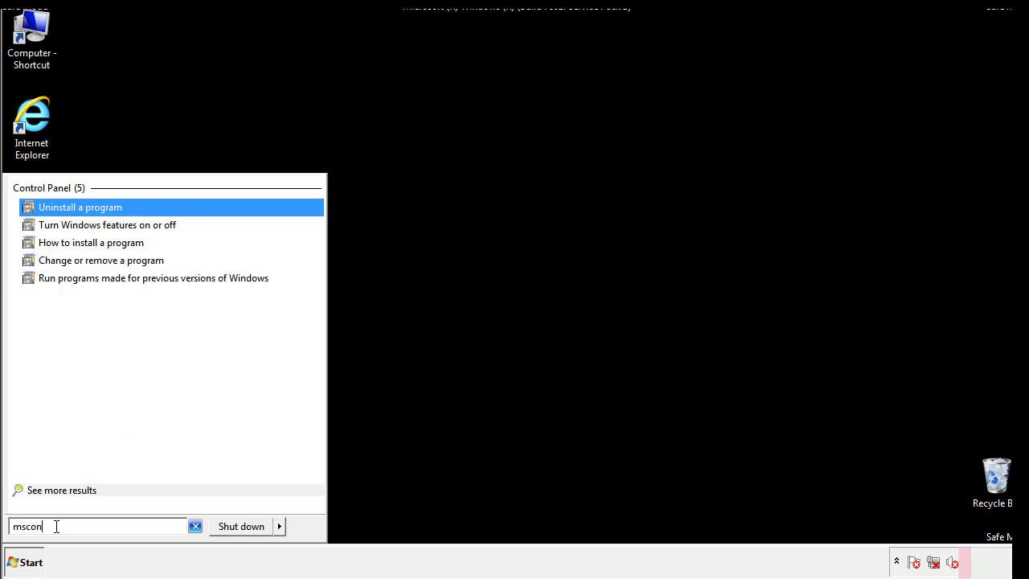
{"action": "type", "text": "fig"}
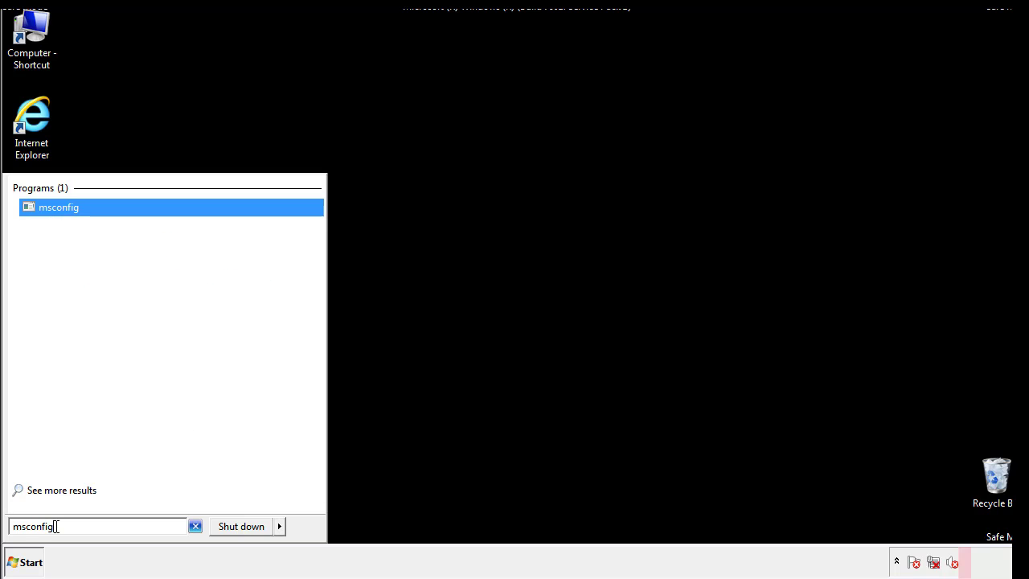
{"action": "key", "text": "Return"}
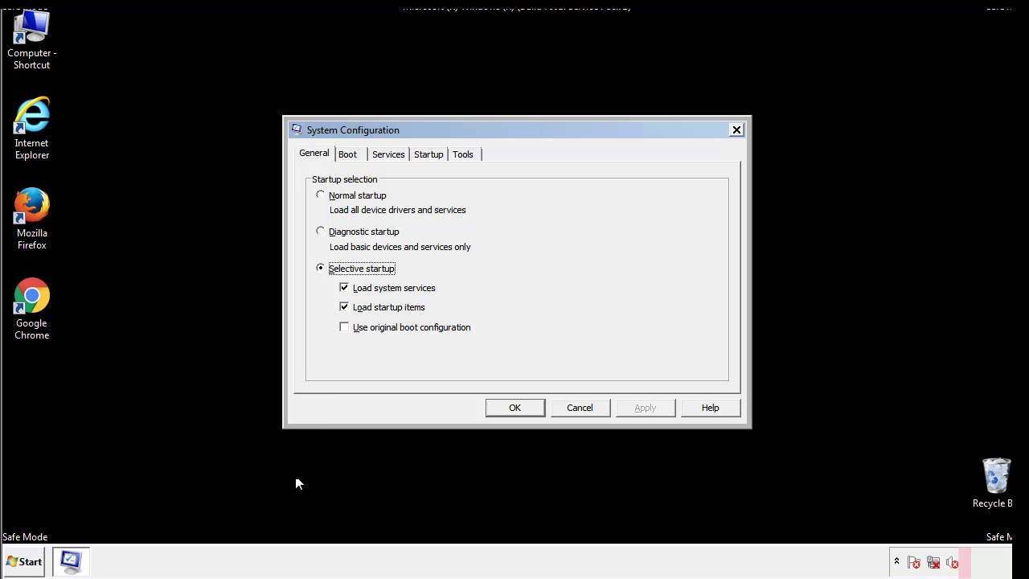
- Uncheck Safe boot on the Boot tab, apply, and restart Windows to leave Safe Mode
{"action": "left_click", "coordinate": [351, 154]}
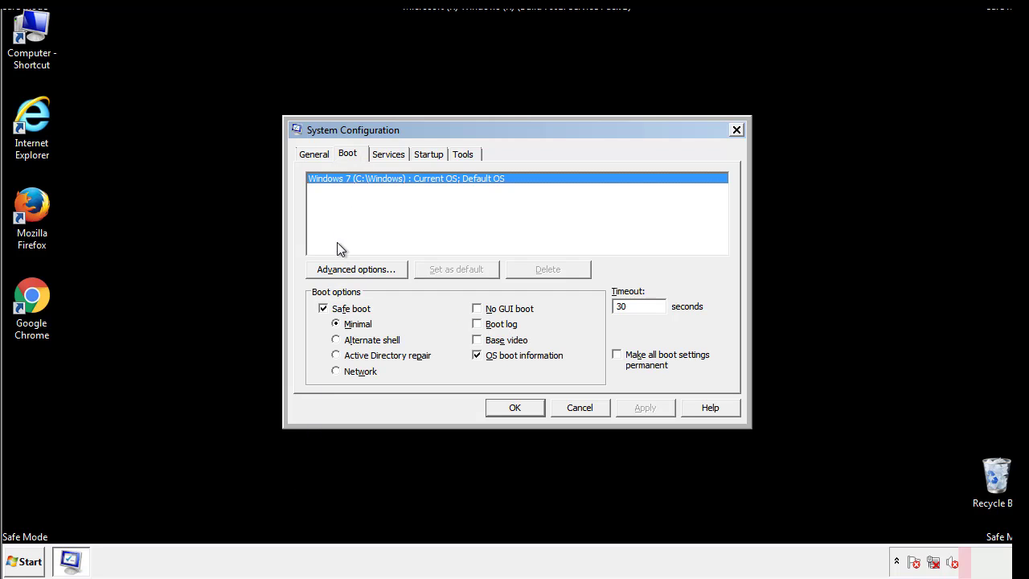
{"action": "left_click", "coordinate": [324, 309]}
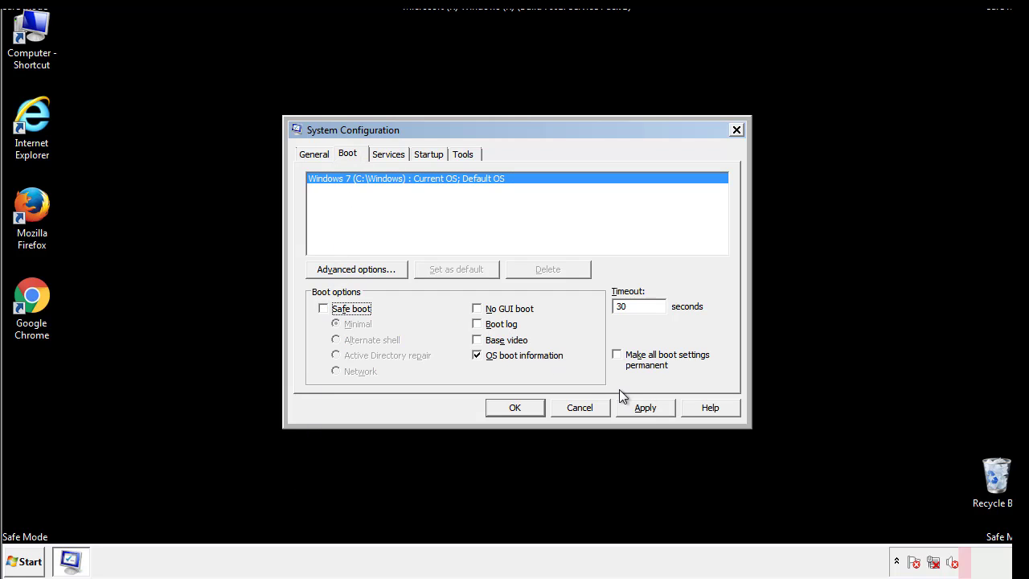
{"action": "left_click", "coordinate": [647, 407]}
{"action": "left_click", "coordinate": [513, 408]}
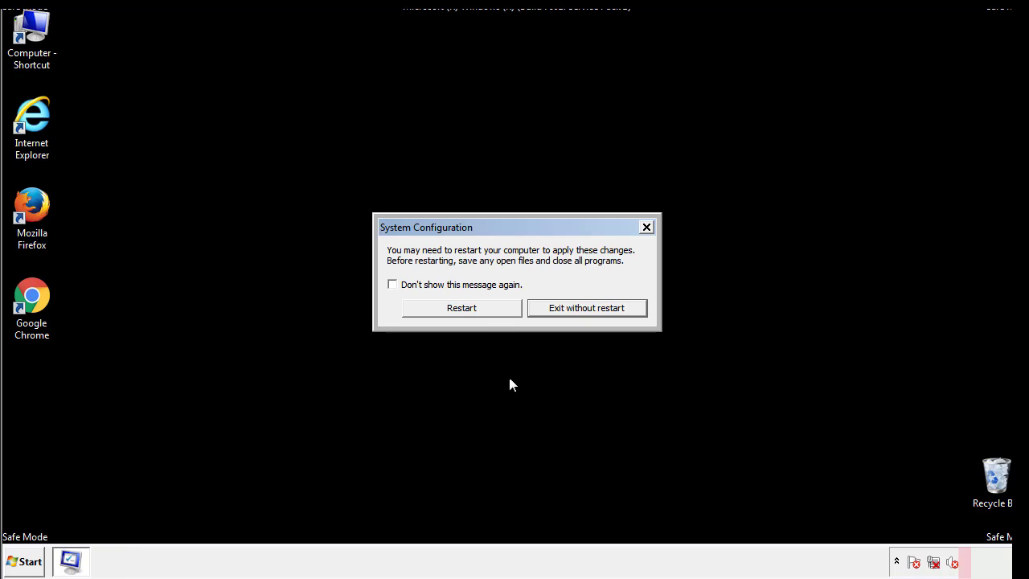
{"action": "left_click", "coordinate": [476, 314]}
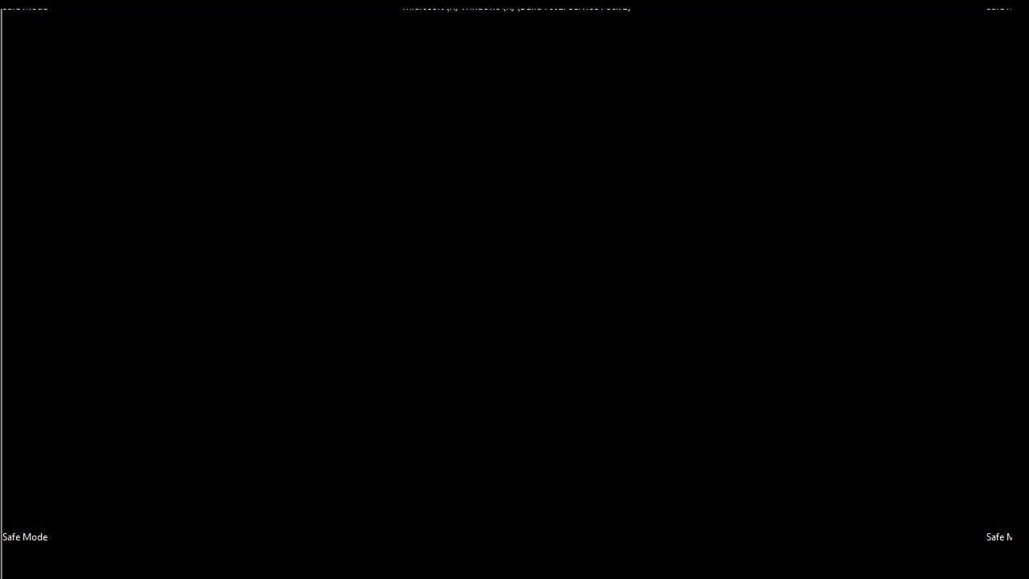